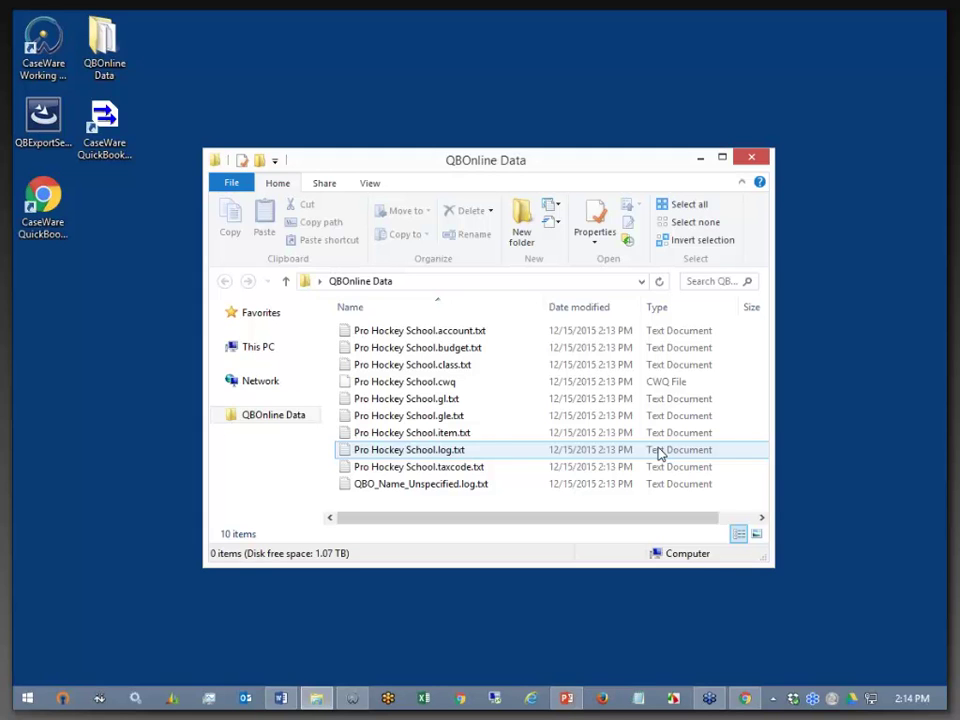
# Start a new CaseWare file named 'Pro Hockey School 12312018' based on the FinancialsCAD template
pyautogui.click(701, 160)
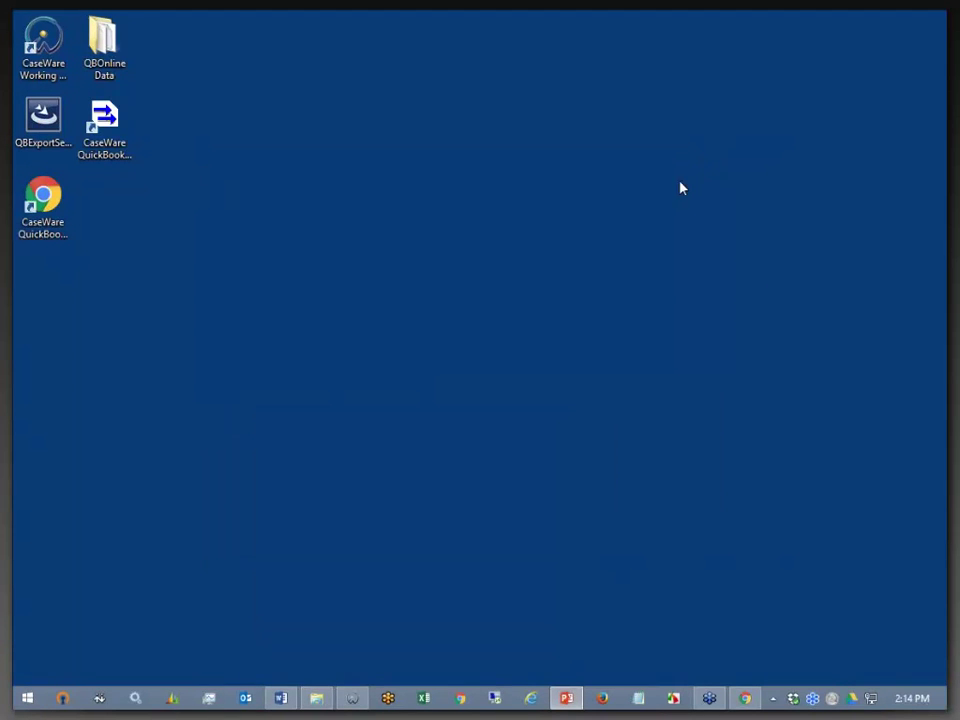
pyautogui.click(352, 693)
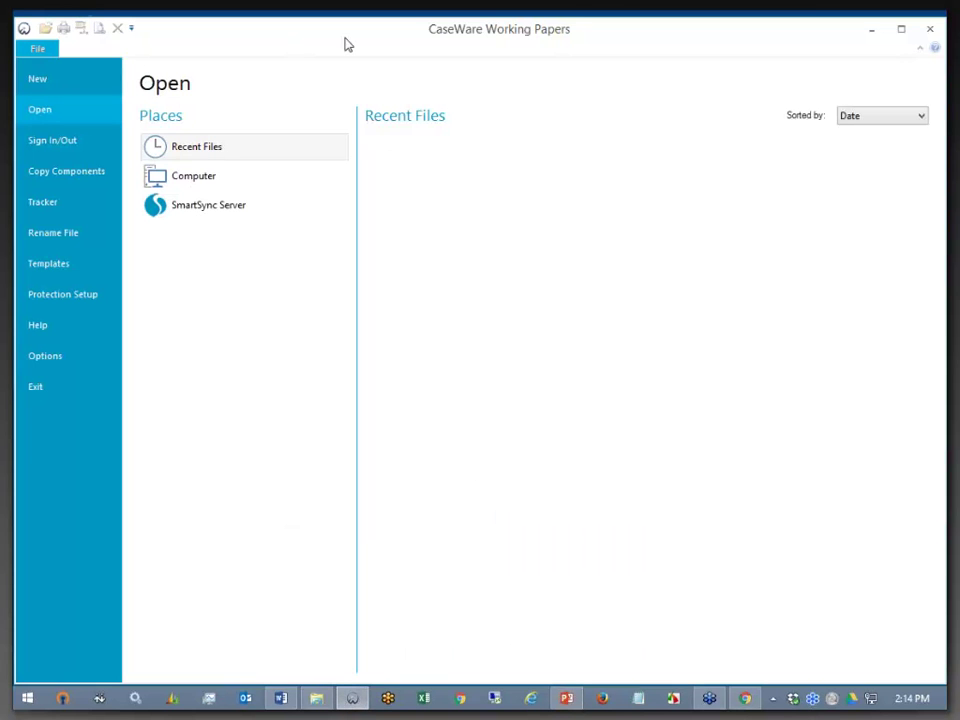
pyautogui.click(40, 88)
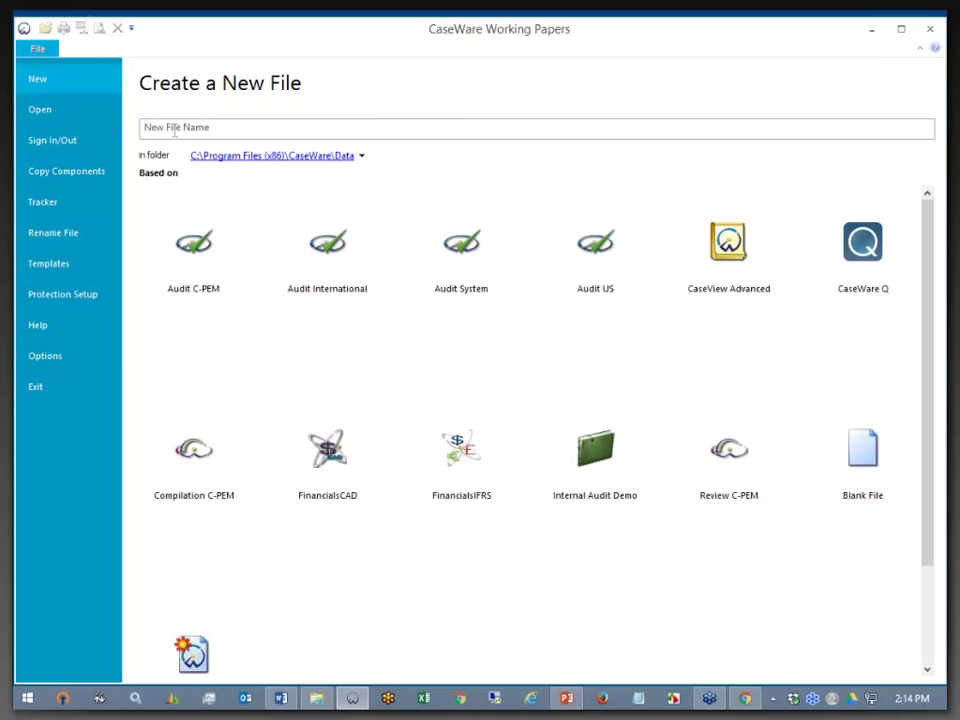
pyautogui.click(175, 133)
pyautogui.write('Pro Hockey School')
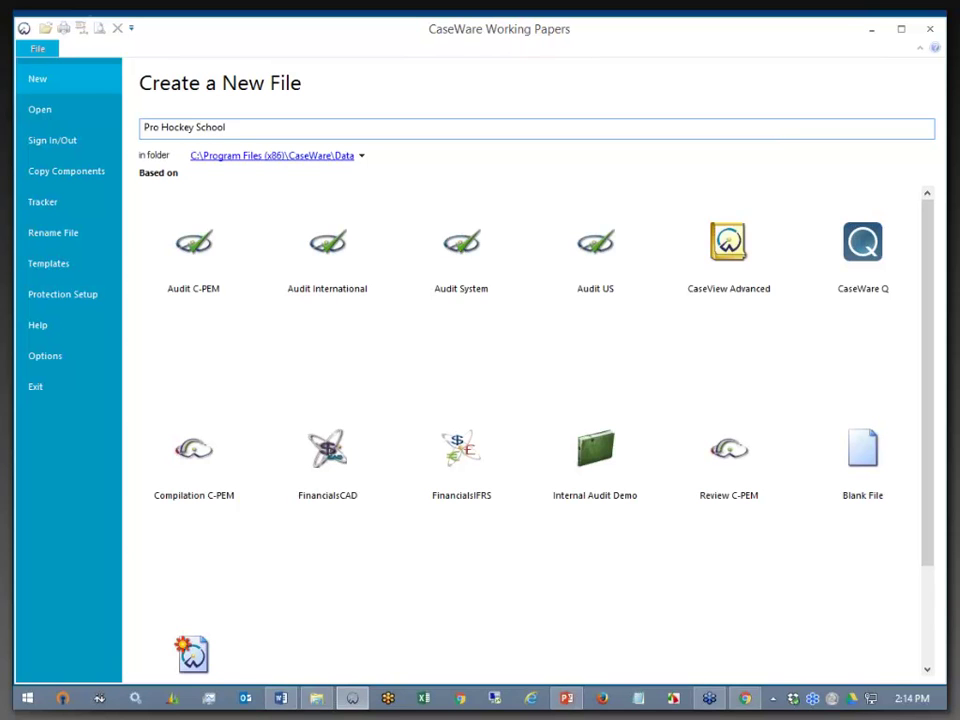
pyautogui.write(' 12312018')
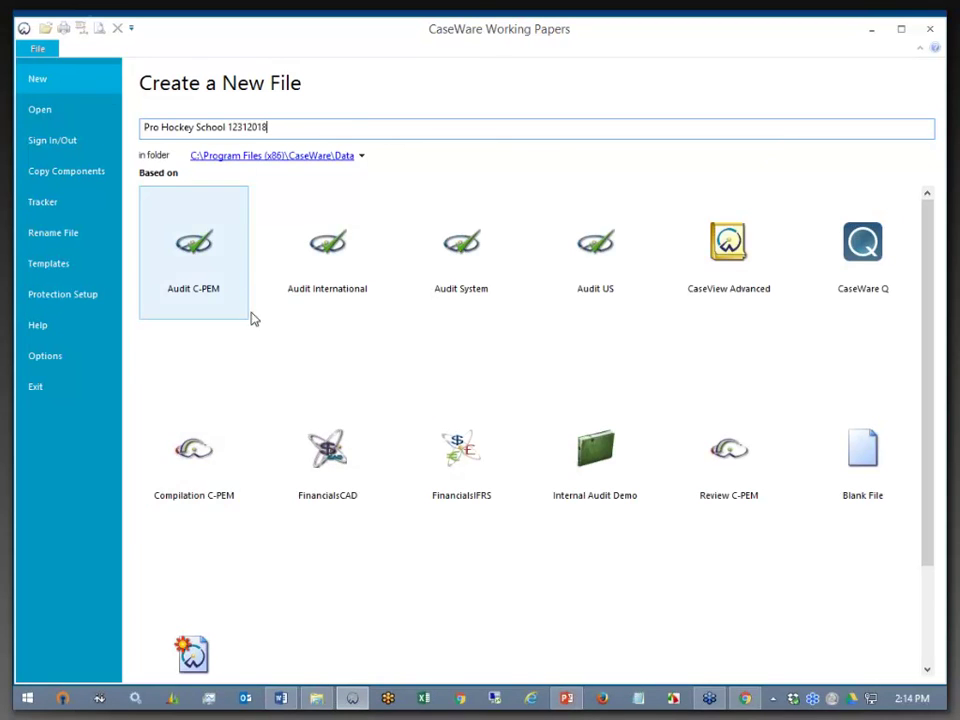
pyautogui.click(329, 480)
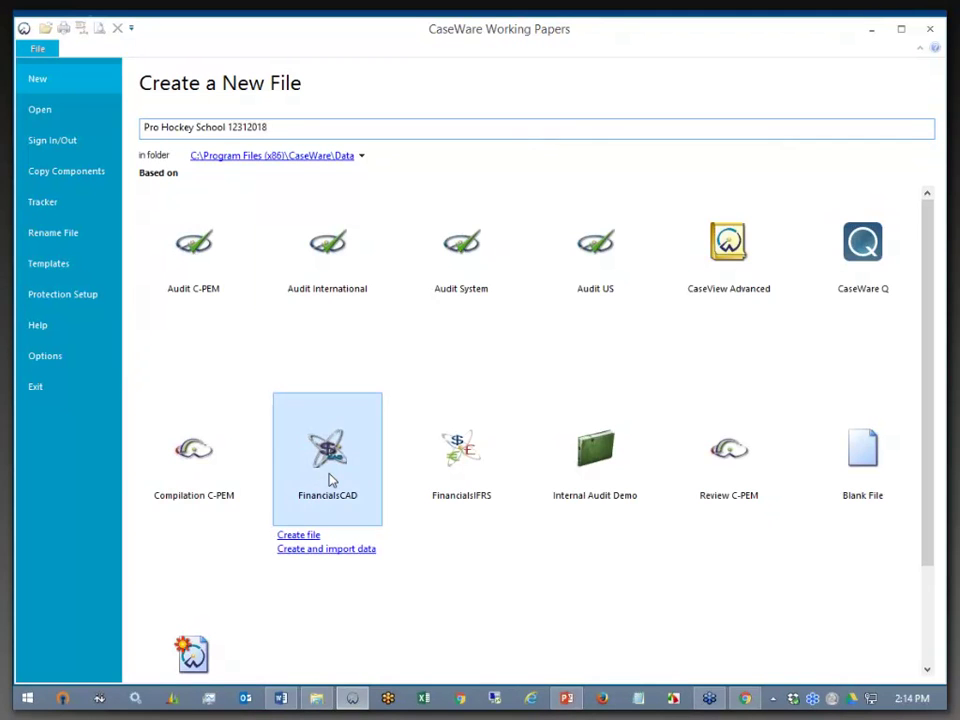
# Create the file with a 12/31/2018 year end date and review its Name/Address details
pyautogui.click(309, 538)
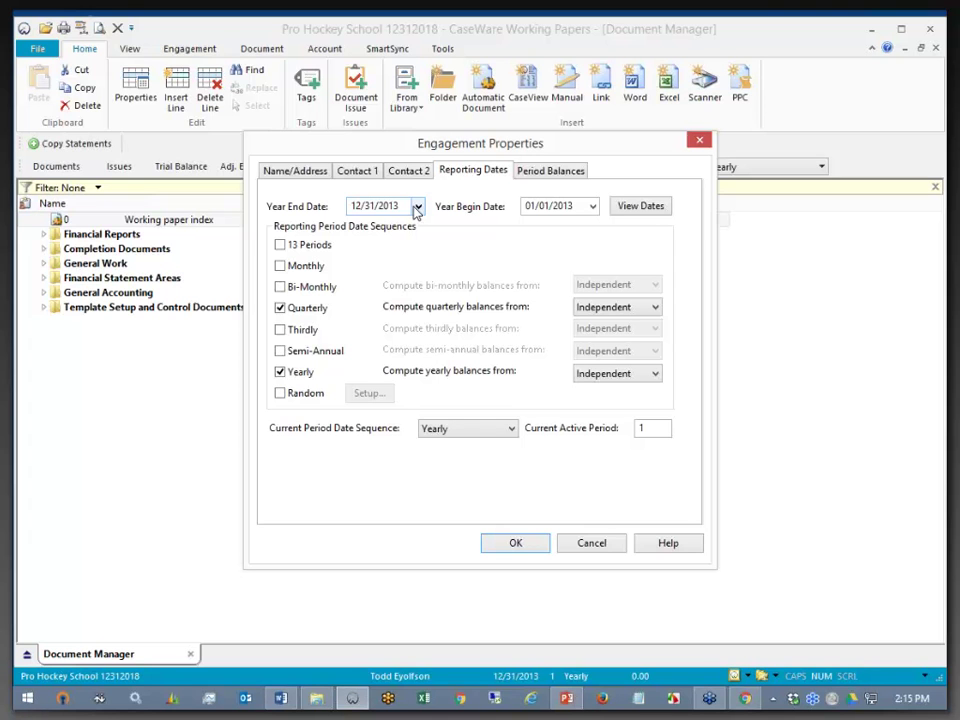
pyautogui.click(408, 207)
pyautogui.press('BackSpace')
pyautogui.write('8')
pyautogui.press('Tab')
pyautogui.click(295, 171)
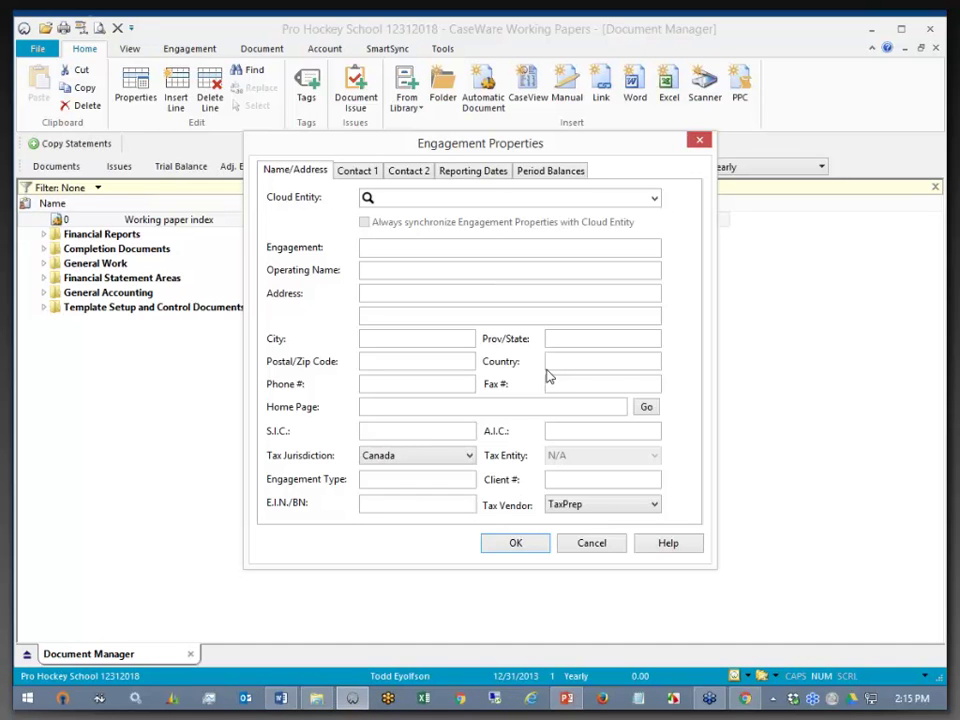
# Accept the engagement properties, open the empty Working Trial Balance, and list its Engagement import sources
pyautogui.click(528, 550)
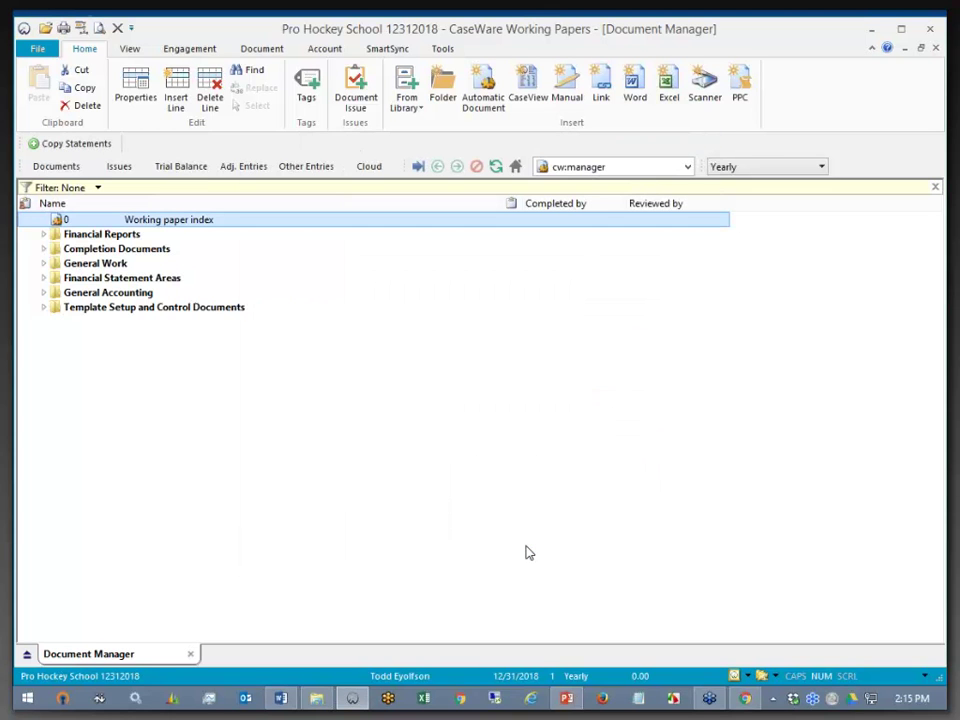
pyautogui.click(168, 172)
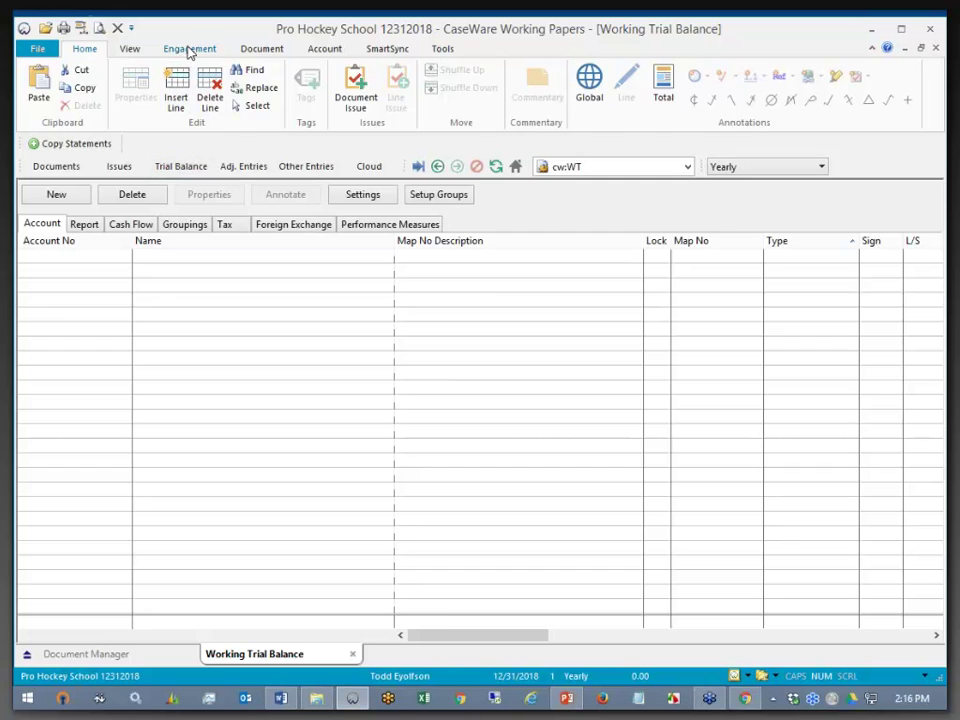
pyautogui.click(189, 50)
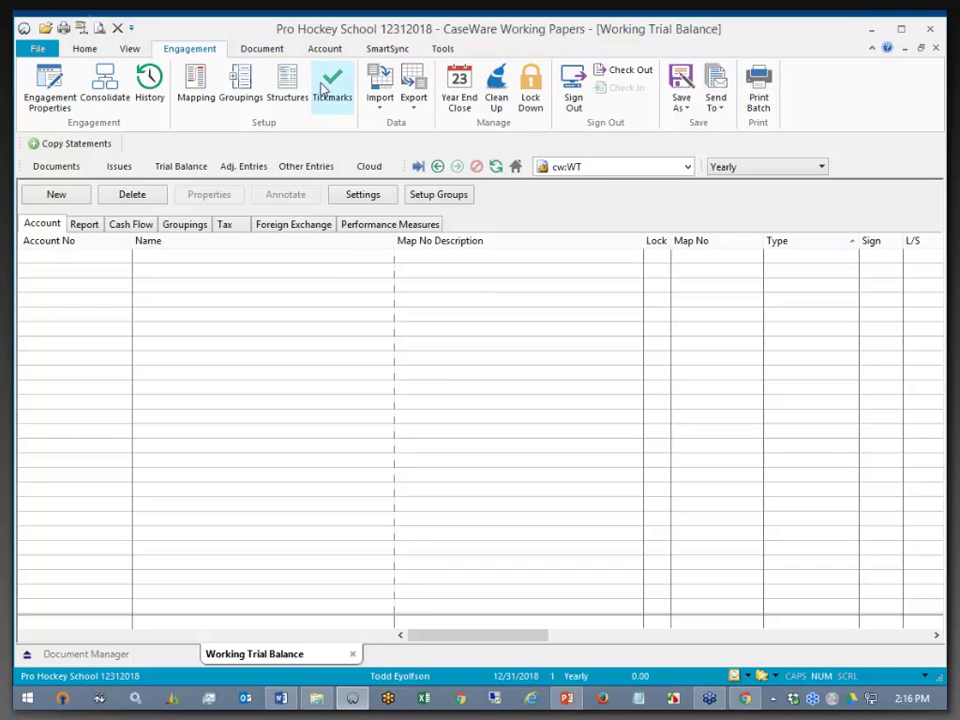
pyautogui.click(380, 100)
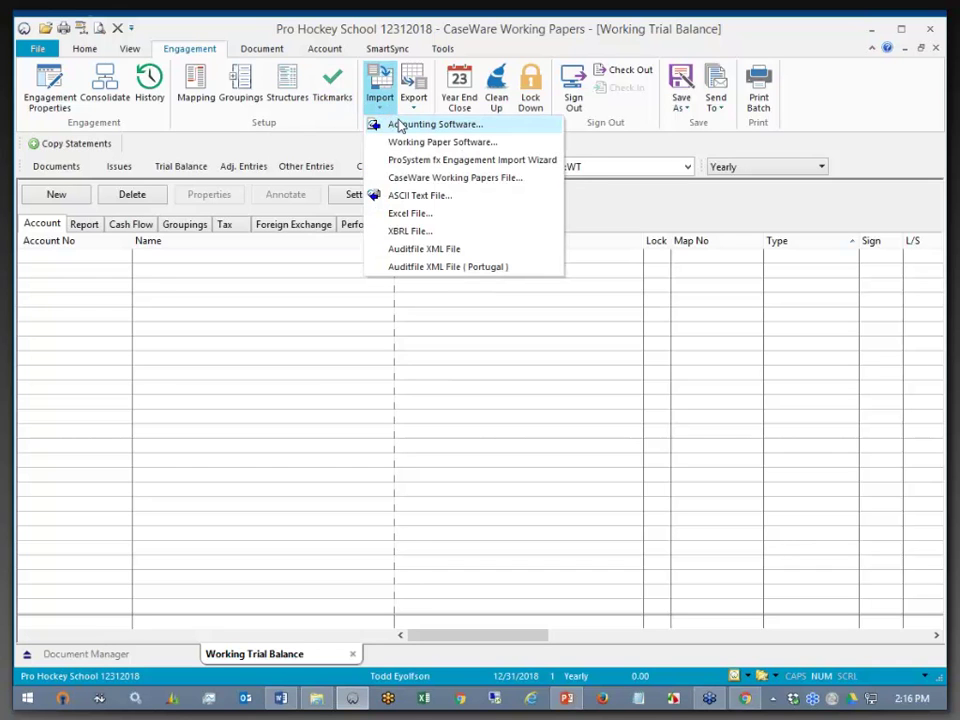
# Set up an accounting-software import from QuickBooks, version QuickBooks Online, and browse for its folder
pyautogui.click(402, 125)
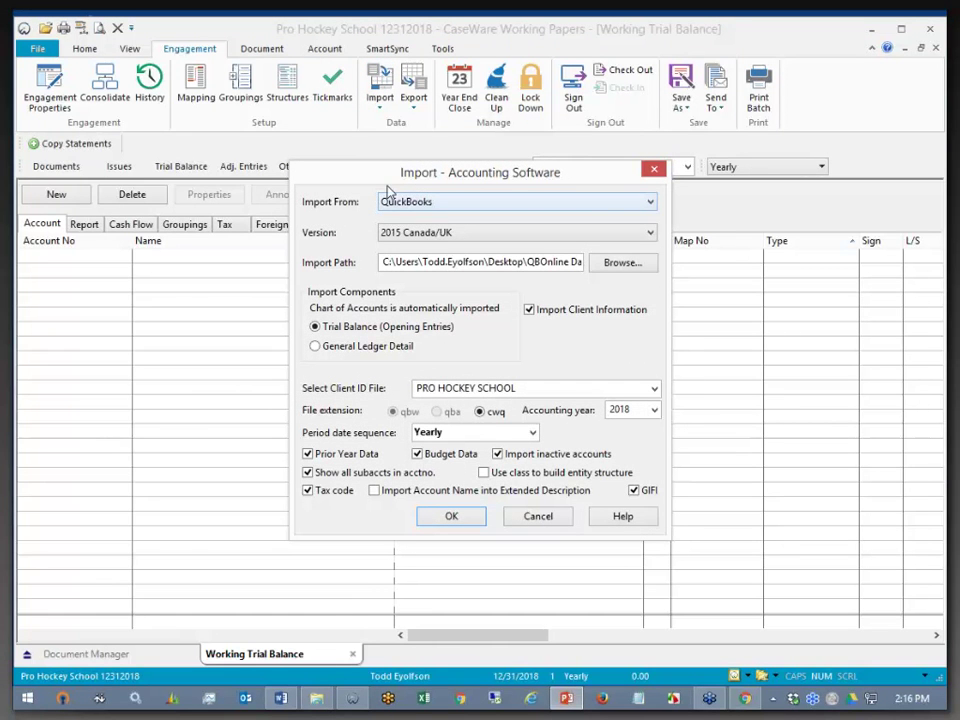
pyautogui.click(432, 205)
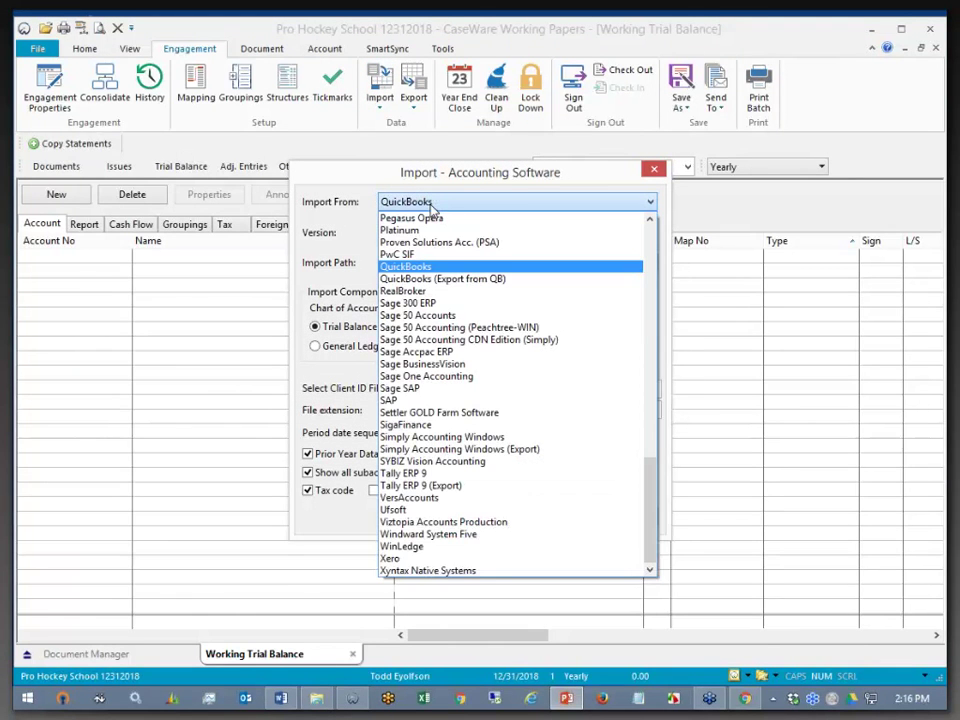
pyautogui.click(432, 204)
pyautogui.click(423, 234)
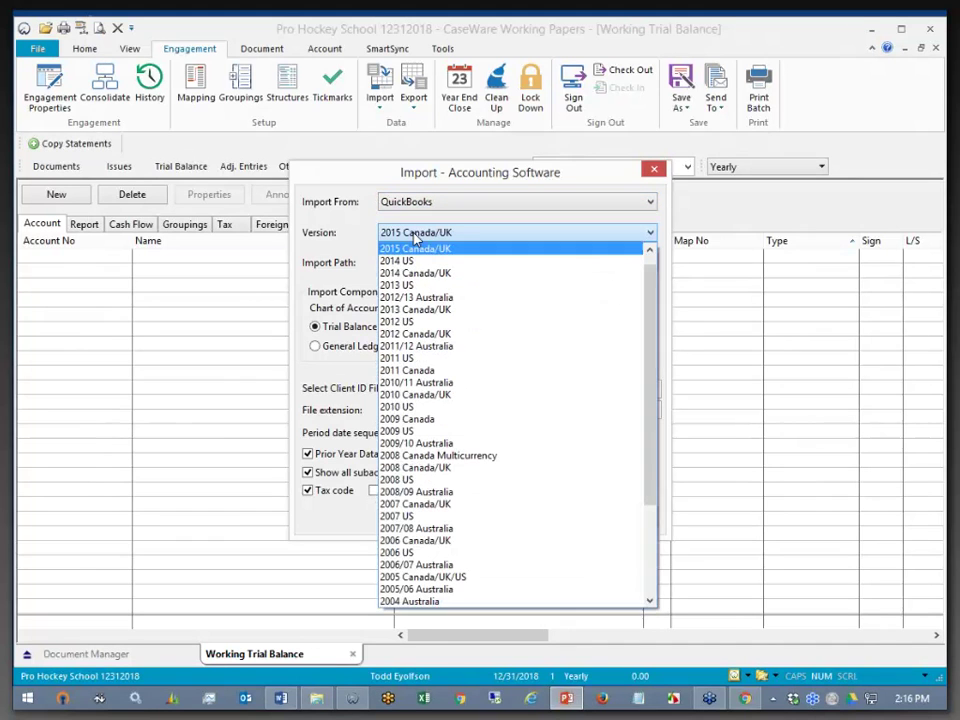
pyautogui.scroll(1, 499, 259)
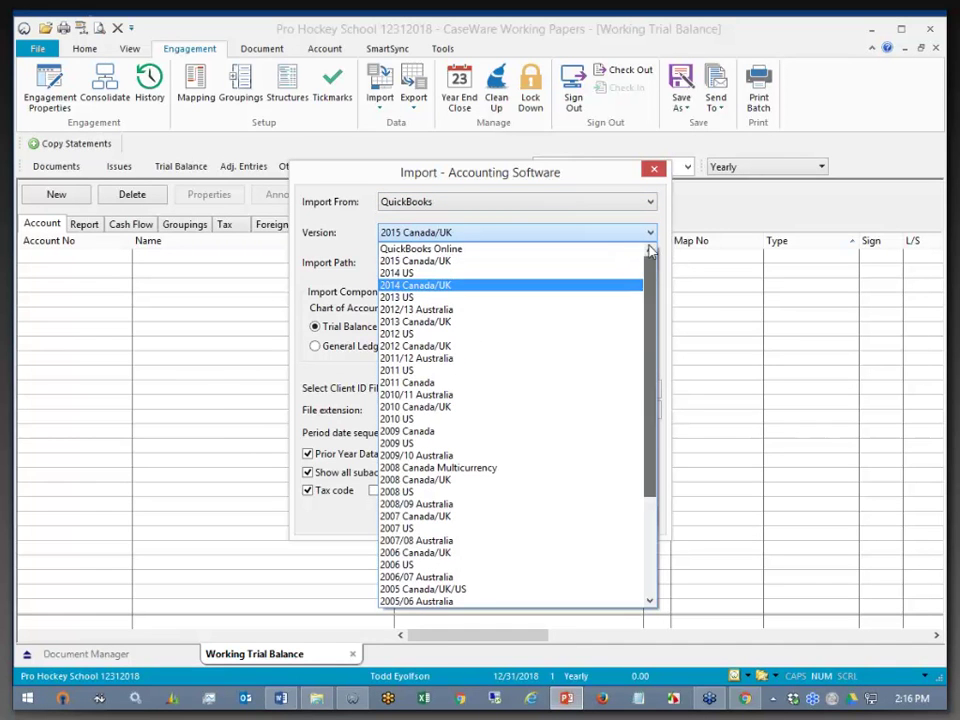
pyautogui.click(470, 250)
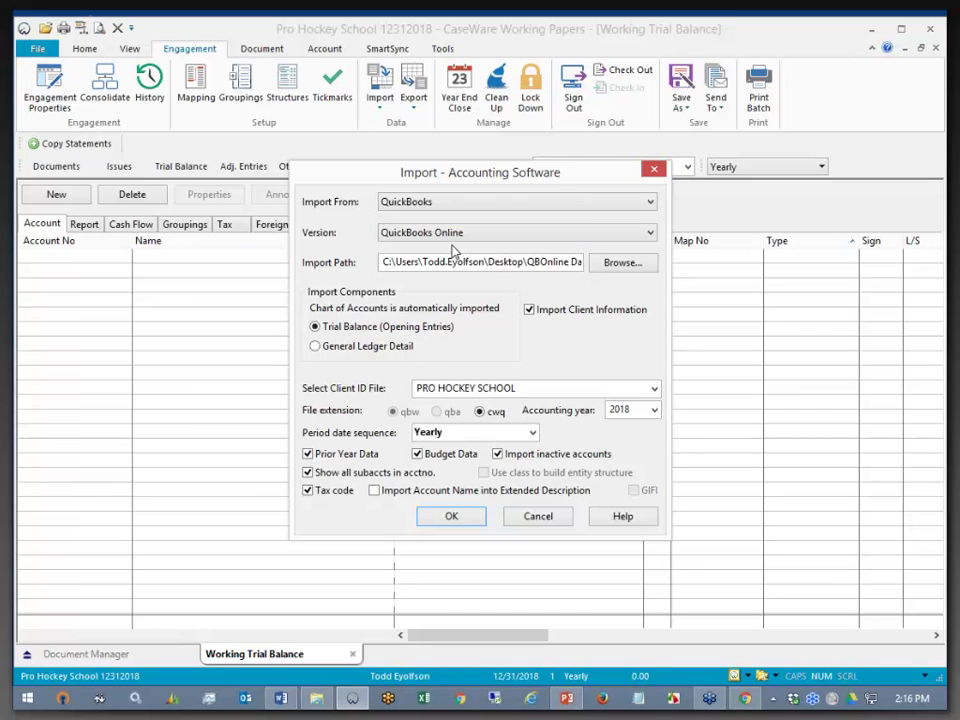
pyautogui.click(380, 270)
pyautogui.click(621, 263)
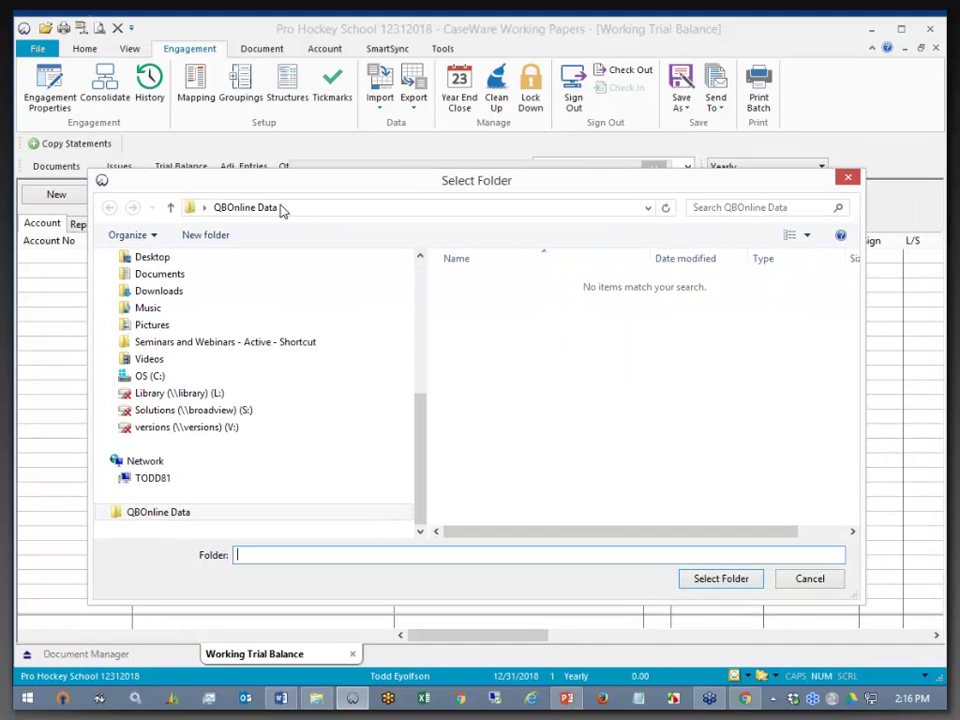
# Use the QBOnline Data folder as the import path with client file PRO HOCKEY SCHOOL
pyautogui.click(717, 581)
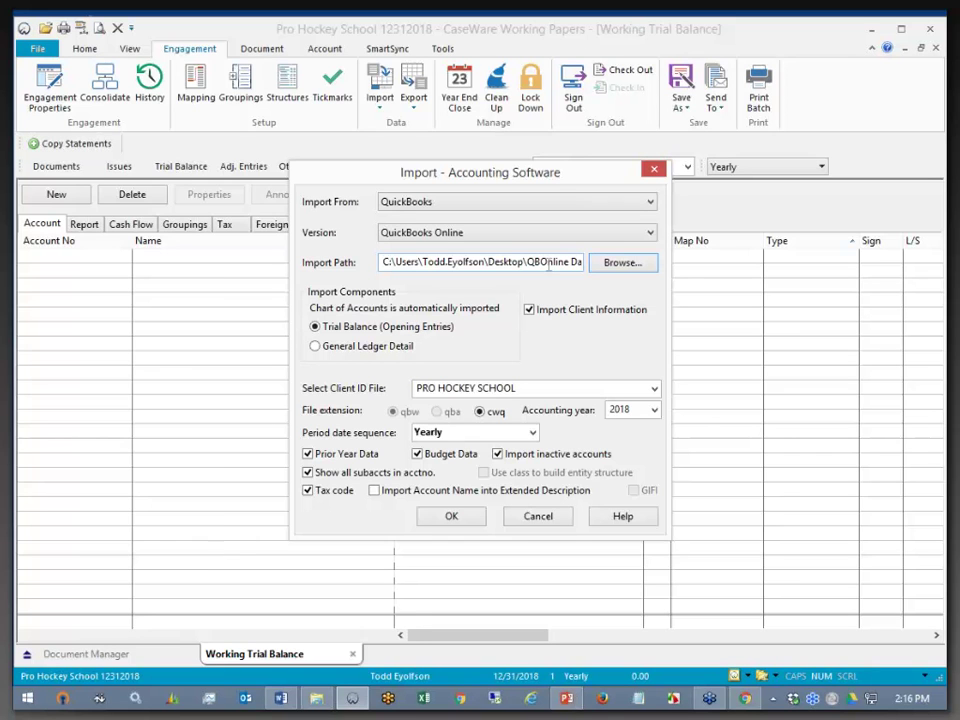
pyautogui.click(654, 389)
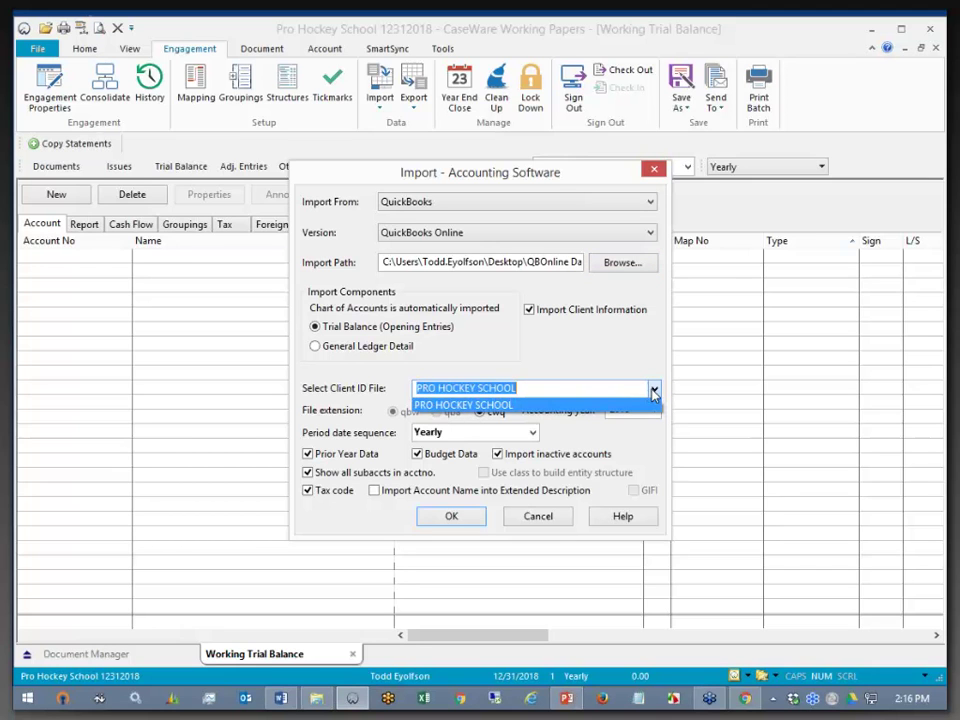
pyautogui.click(654, 390)
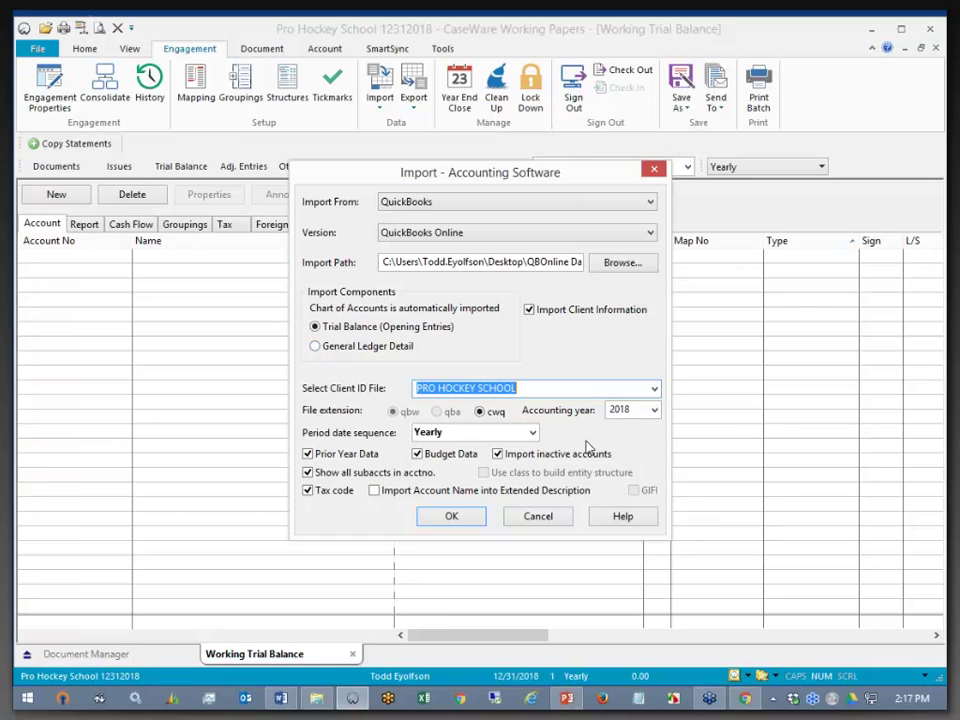
pyautogui.click(654, 410)
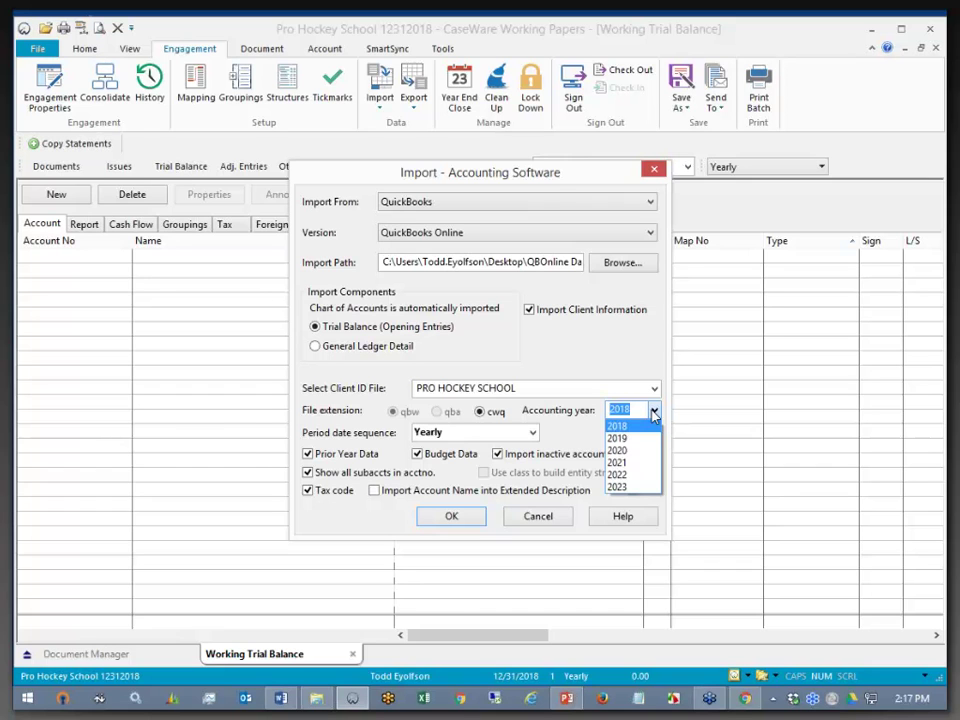
# Keep accounting year 2018 and a Yearly period sequence, and reposition the import settings window
pyautogui.click(654, 412)
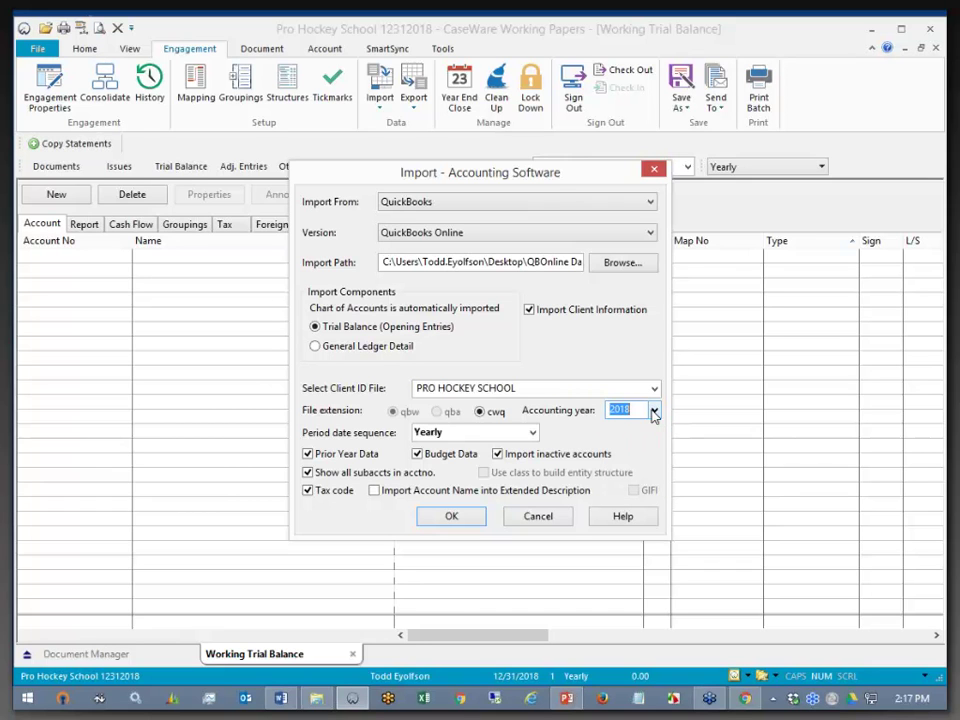
pyautogui.click(534, 433)
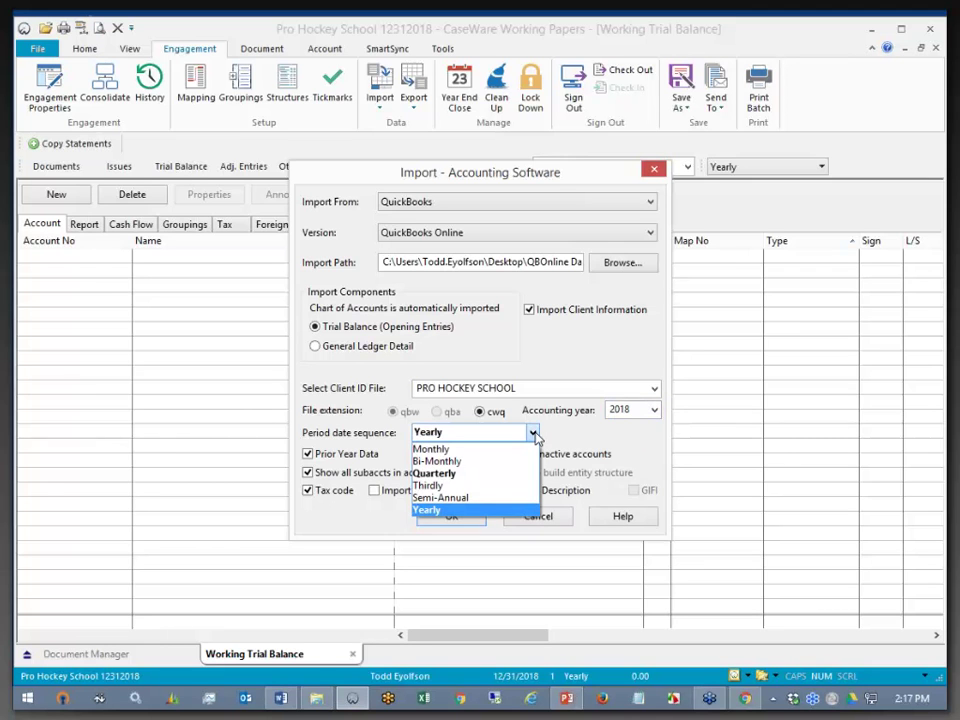
pyautogui.click(534, 433)
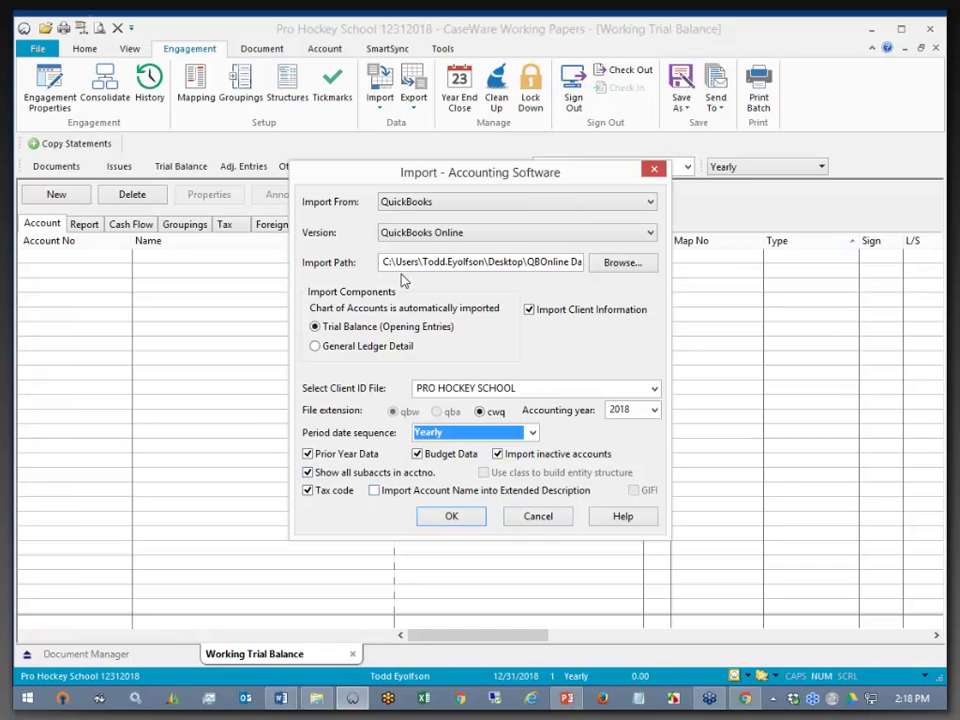
pyautogui.moveTo(399, 177); pyautogui.dragTo(530, 190)
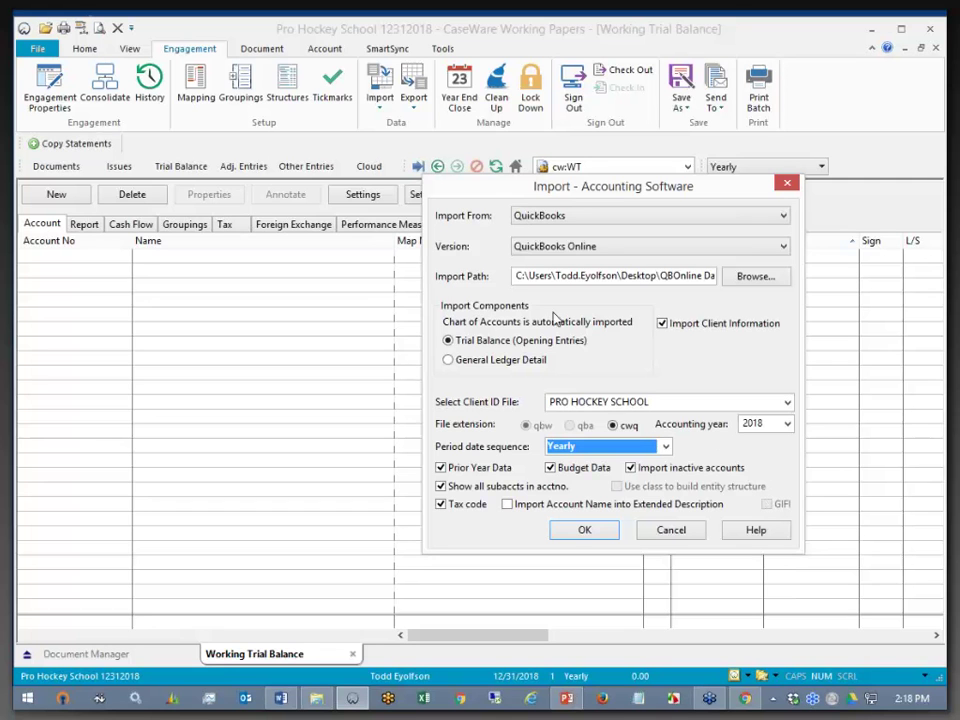
pyautogui.moveTo(588, 187); pyautogui.dragTo(506, 178)
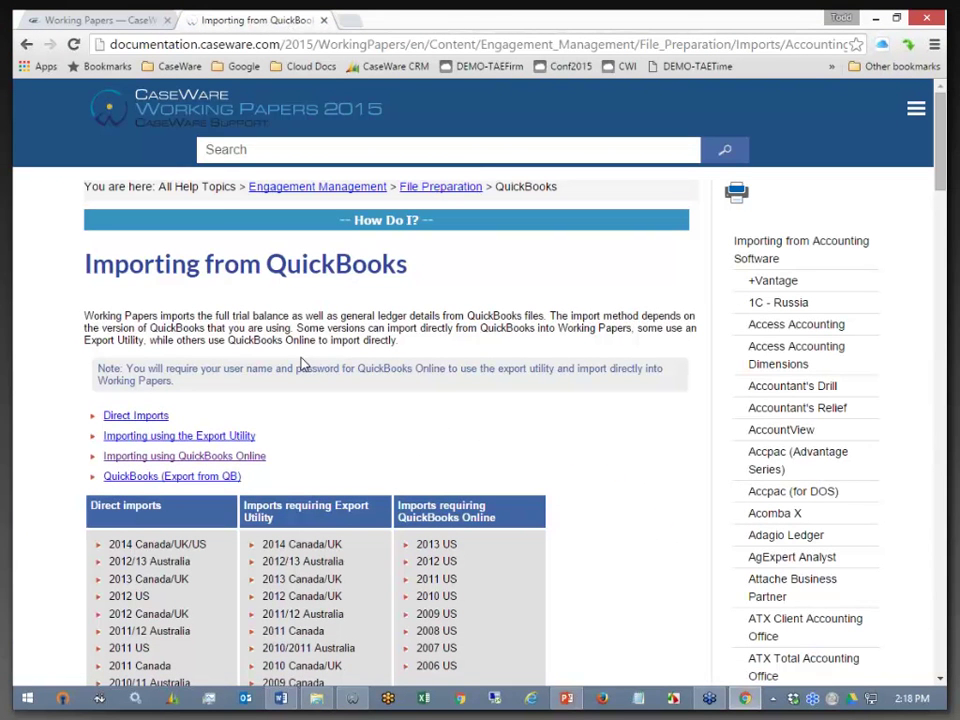
# Read the 'Importing from QuickBooks - Direct' help procedure for QuickBooks Online imports
pyautogui.scroll(-1, 302, 364)
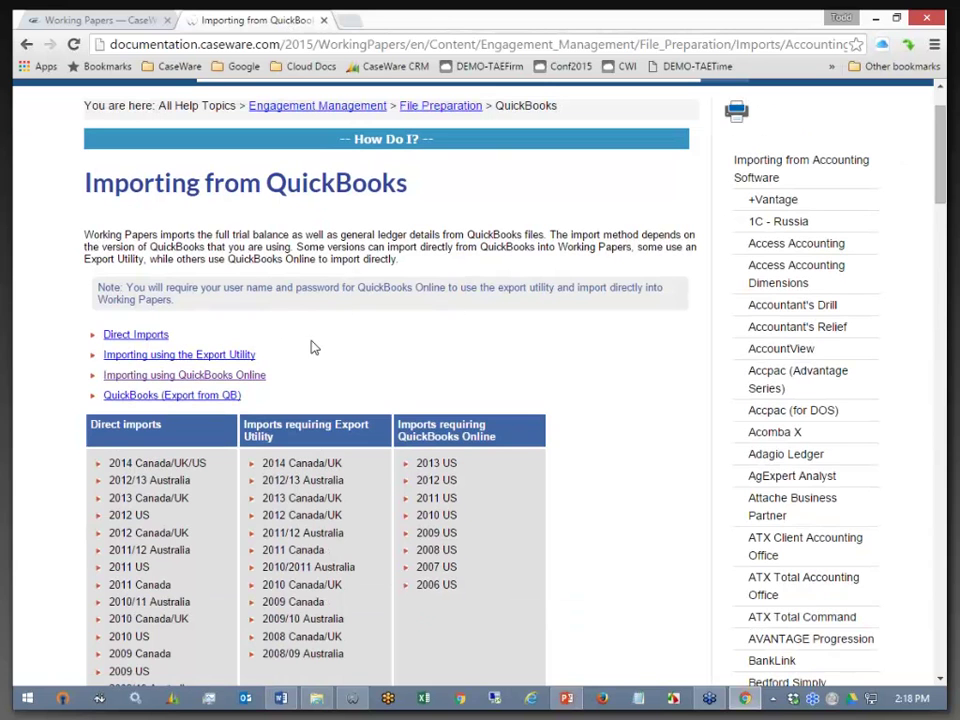
pyautogui.click(241, 376)
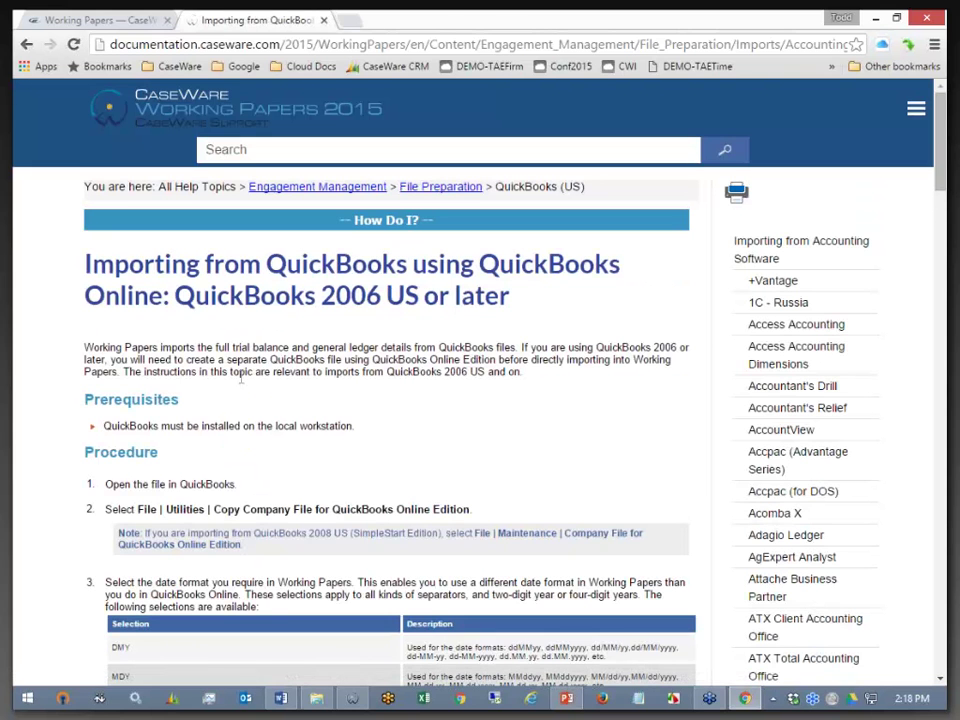
pyautogui.scroll(-1, 241, 380)
pyautogui.scroll(-2, 241, 383)
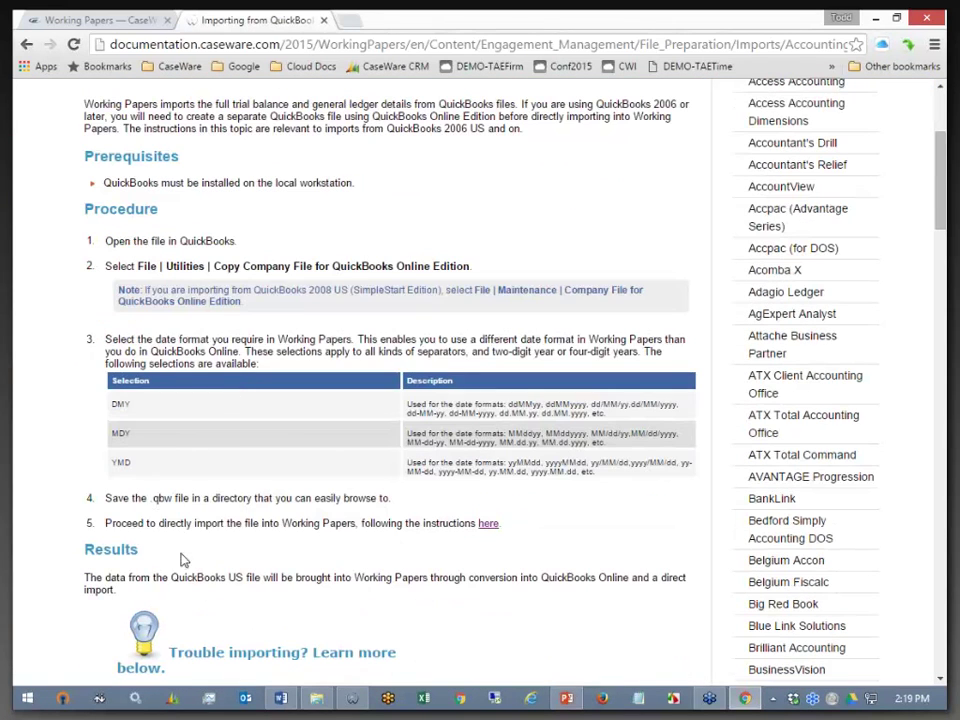
pyautogui.click(489, 524)
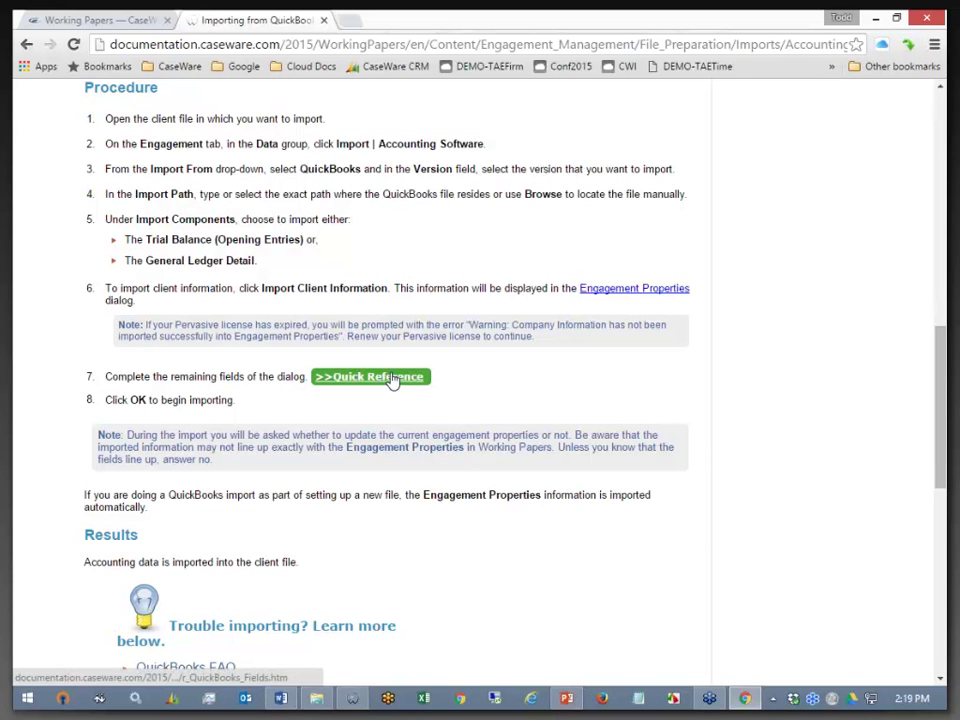
pyautogui.scroll(1, 431, 388)
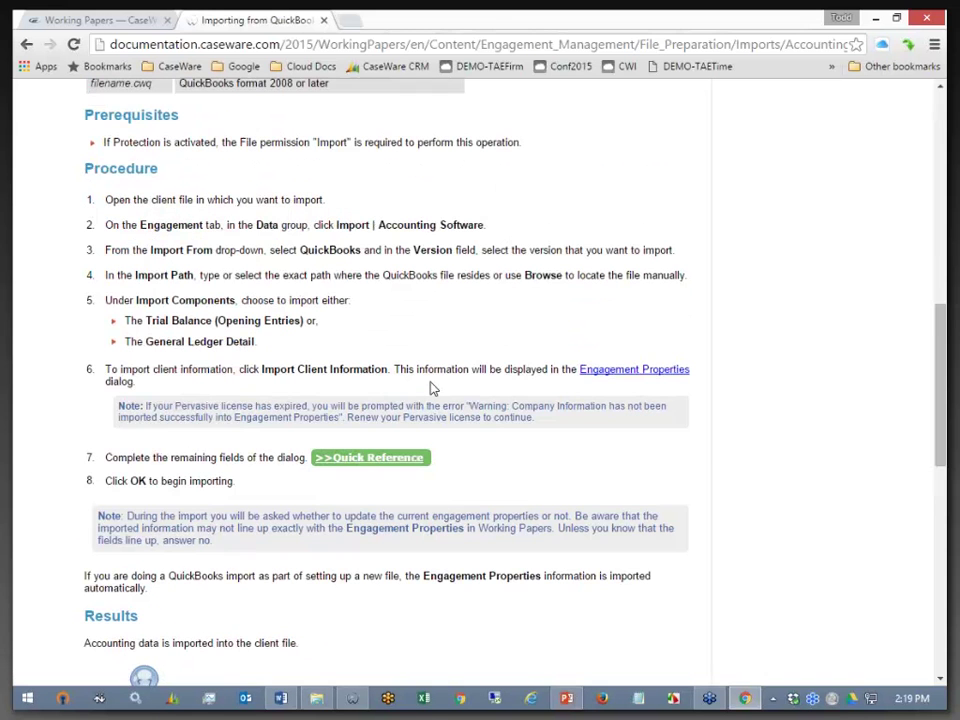
pyautogui.scroll(2, 430, 387)
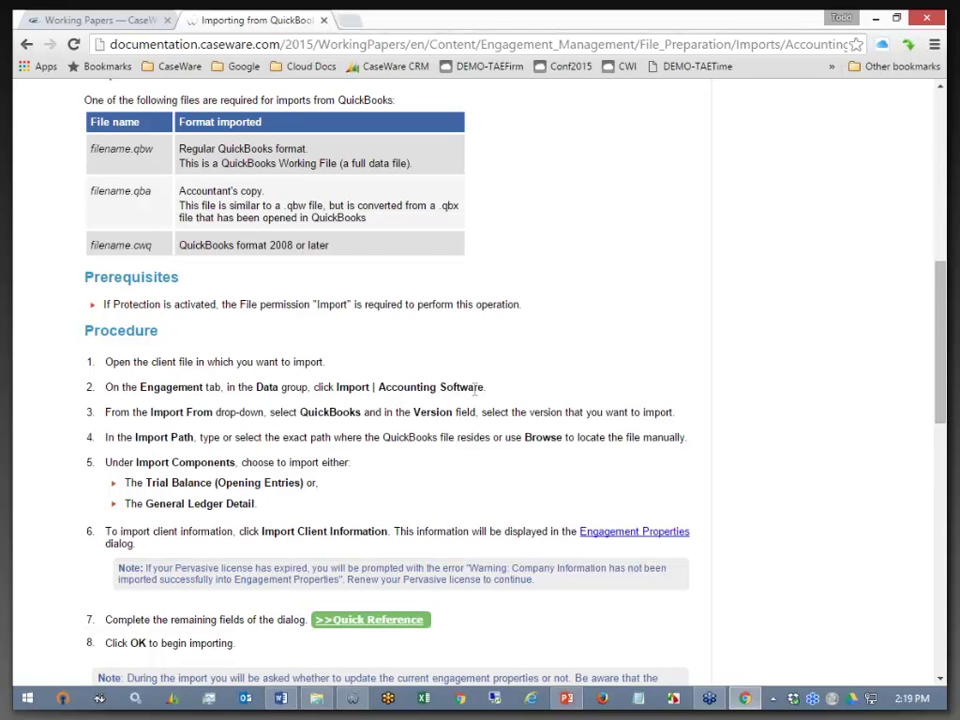
pyautogui.scroll(4, 471, 388)
pyautogui.scroll(4, 476, 396)
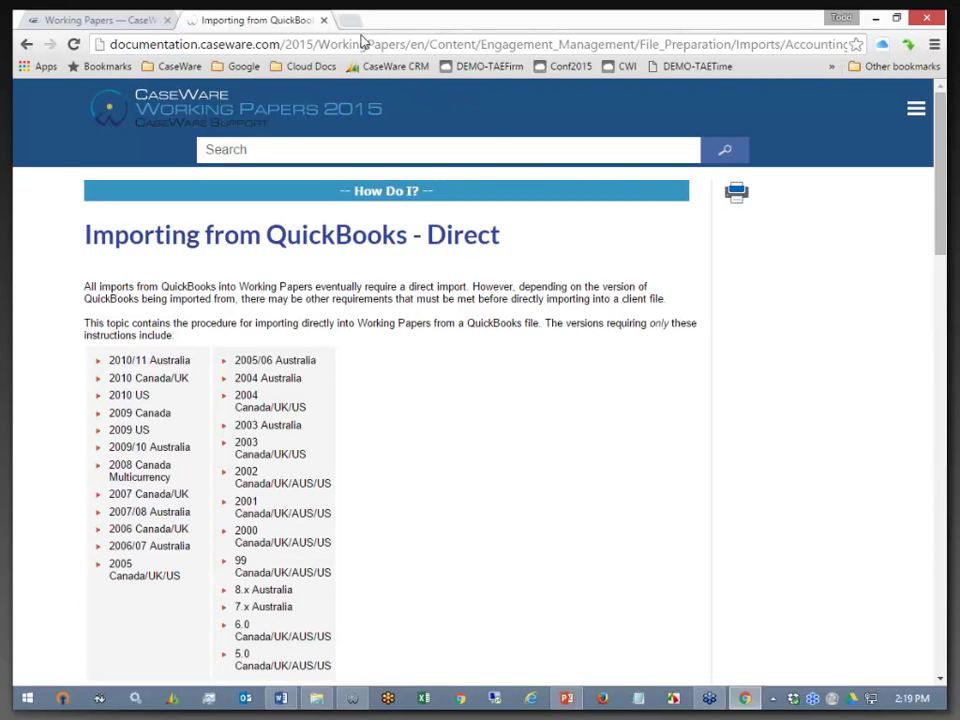
# Close the help page, run the QuickBooks Online import, and acknowledge the completion message
pyautogui.click(324, 20)
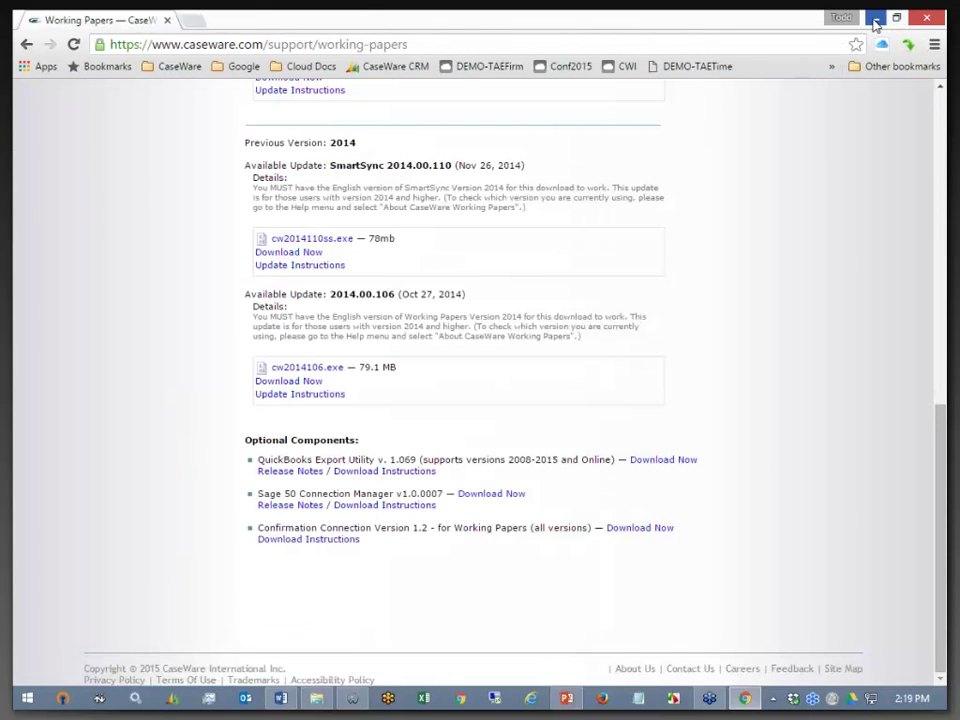
pyautogui.click(876, 17)
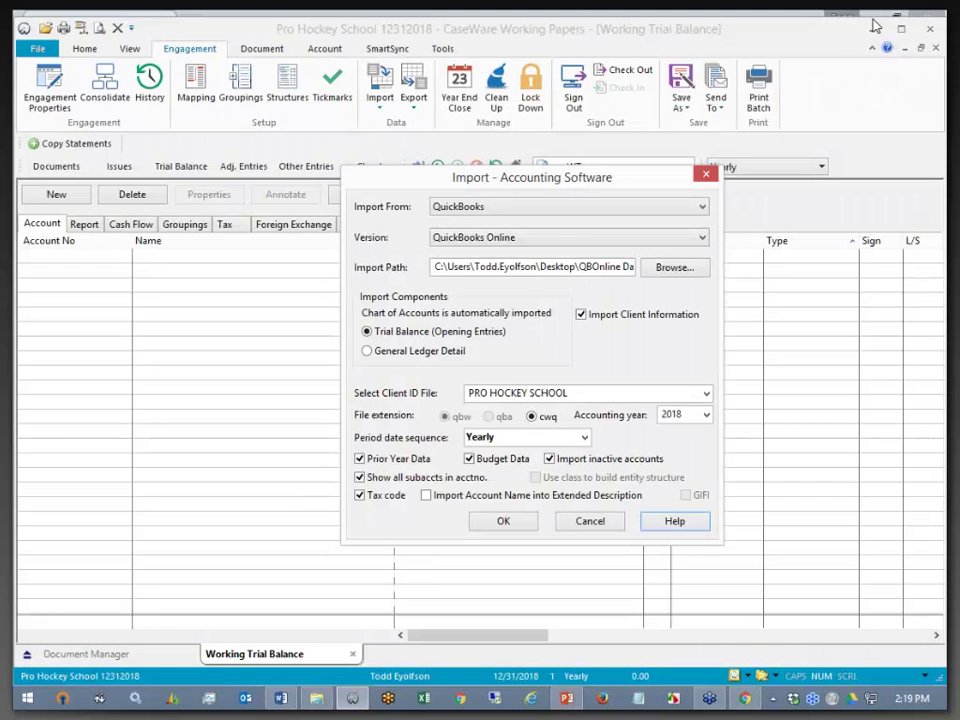
pyautogui.click(505, 522)
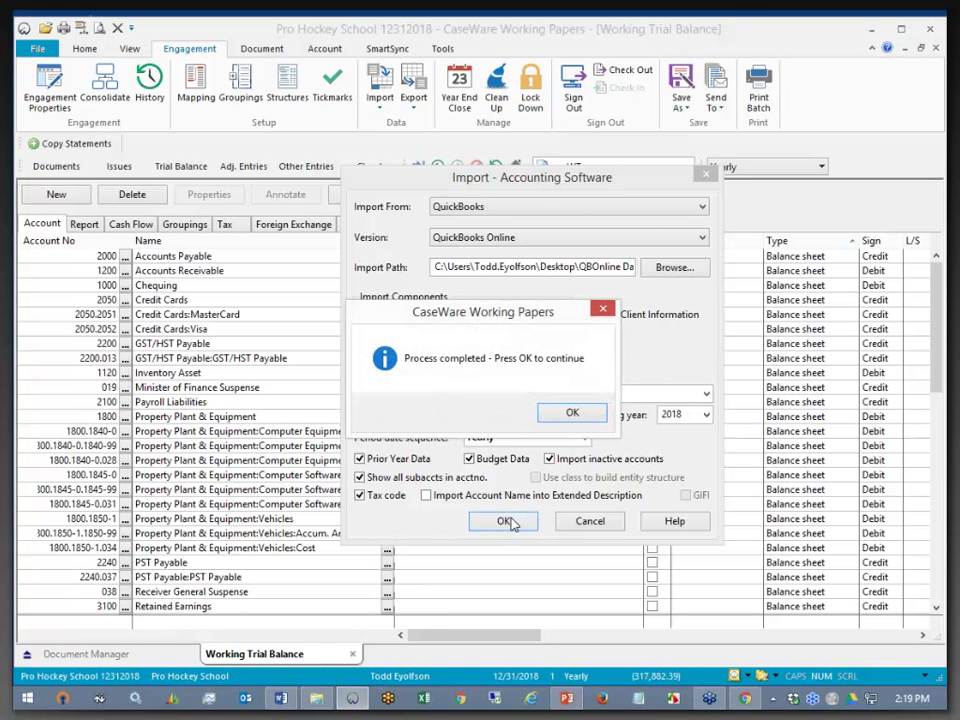
pyautogui.click(563, 415)
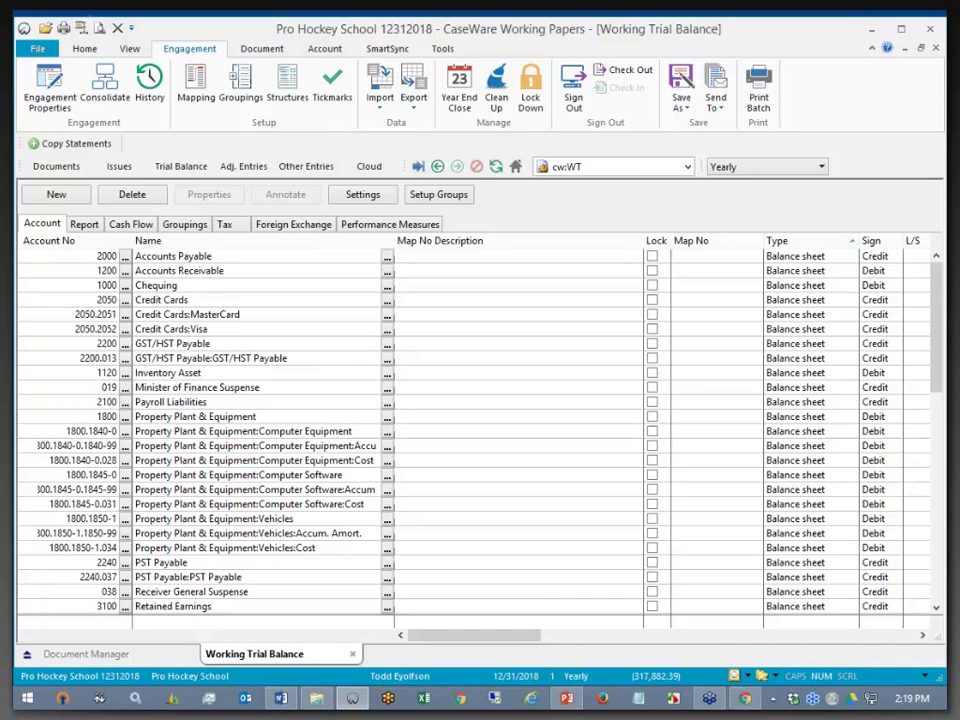
# Sort the Working Trial Balance by account number ascending and select accounts 017 through 056
pyautogui.click(88, 241)
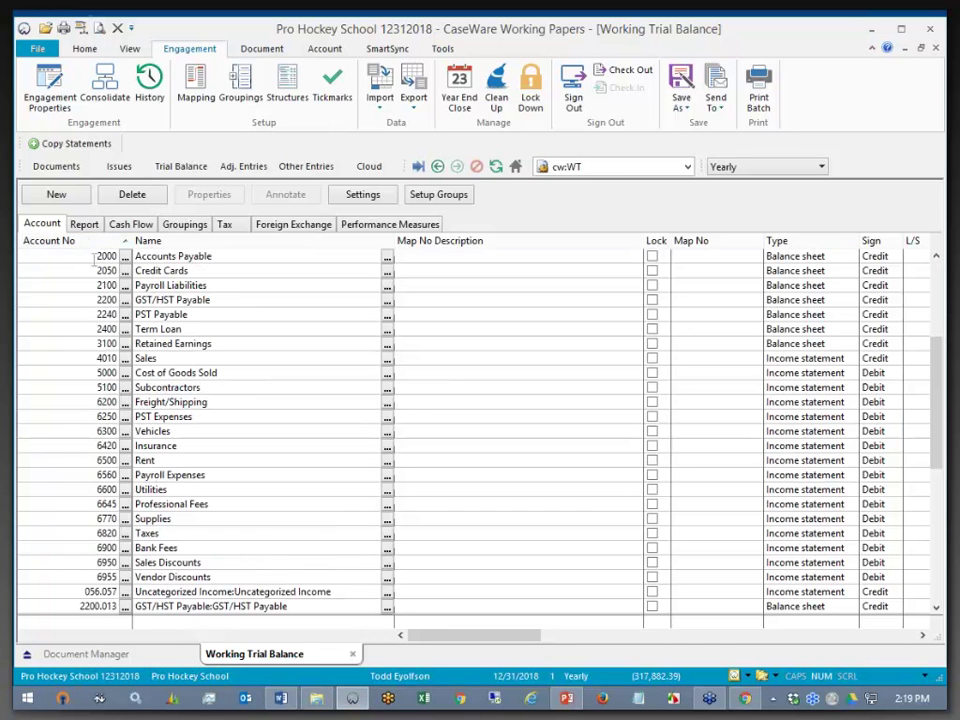
pyautogui.scroll(5, 68, 400)
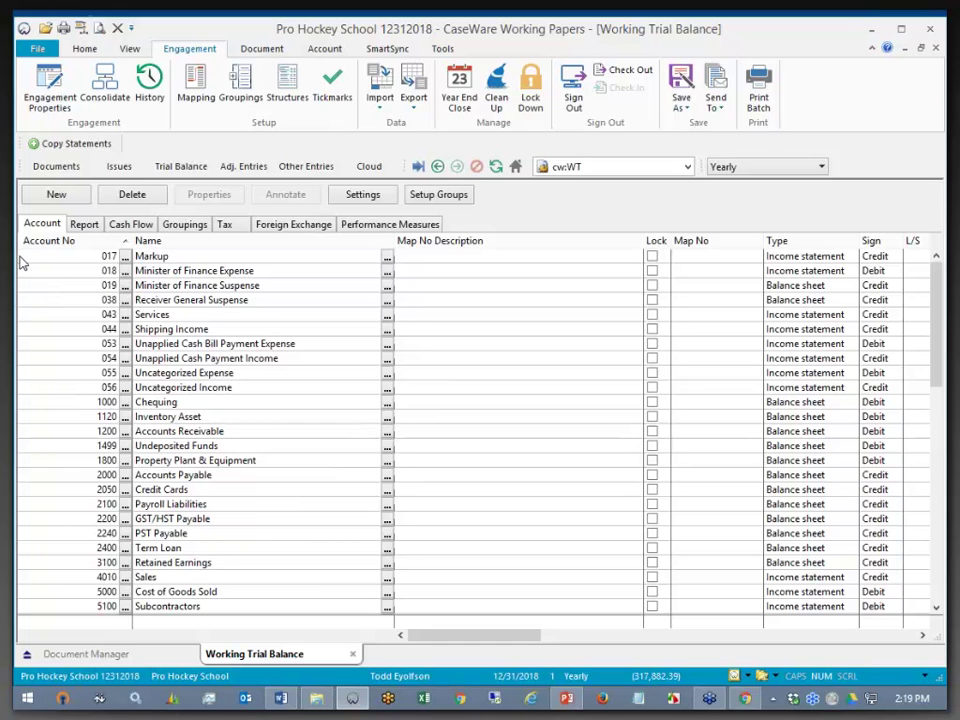
pyautogui.moveTo(22, 258); pyautogui.dragTo(34, 388)
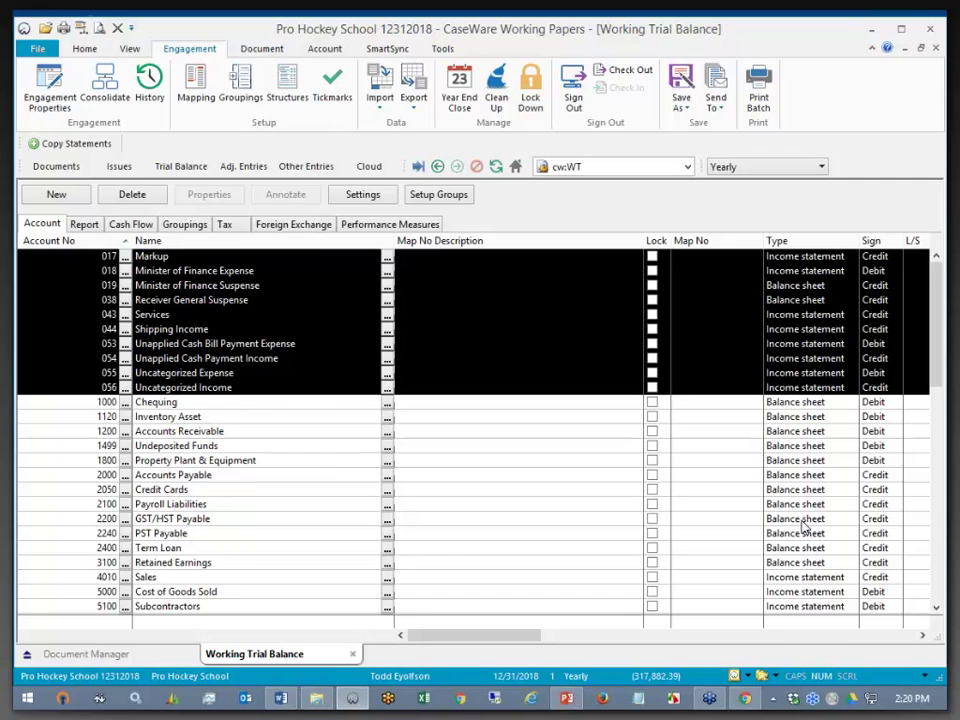
# Open 5C Trial balance from General Work > Trial Balance And Related Entries and review its balances
pyautogui.click(531, 287)
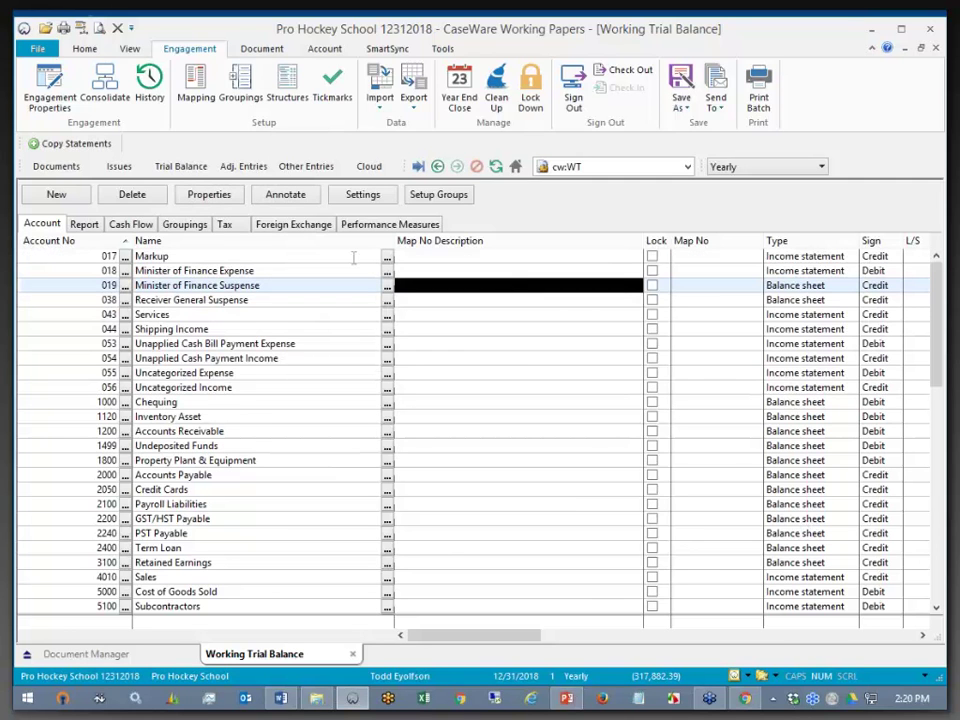
pyautogui.click(113, 656)
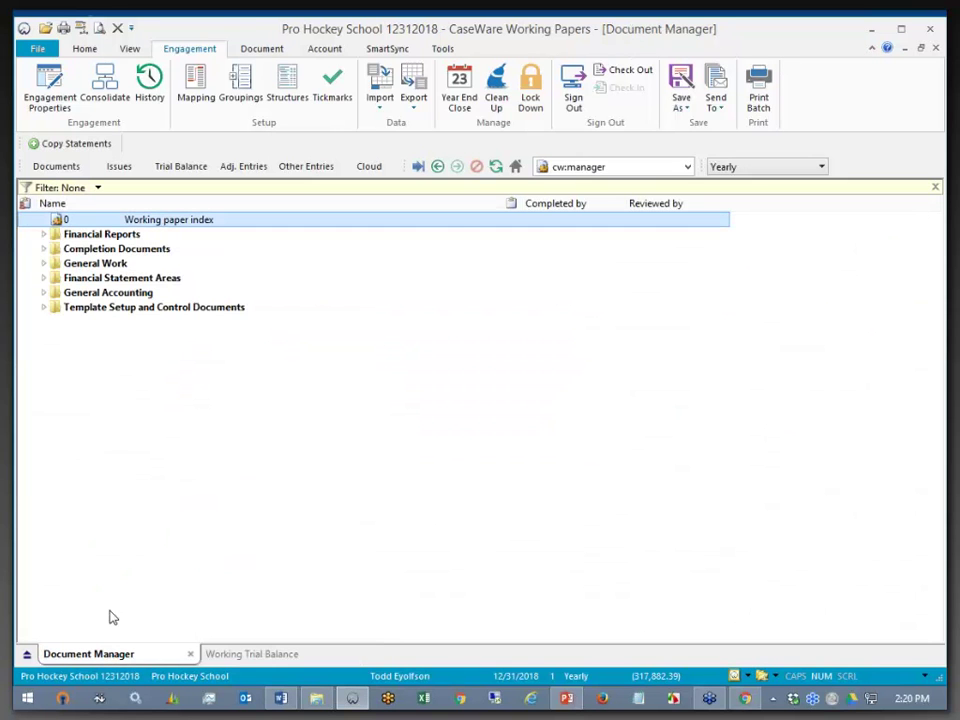
pyautogui.click(44, 263)
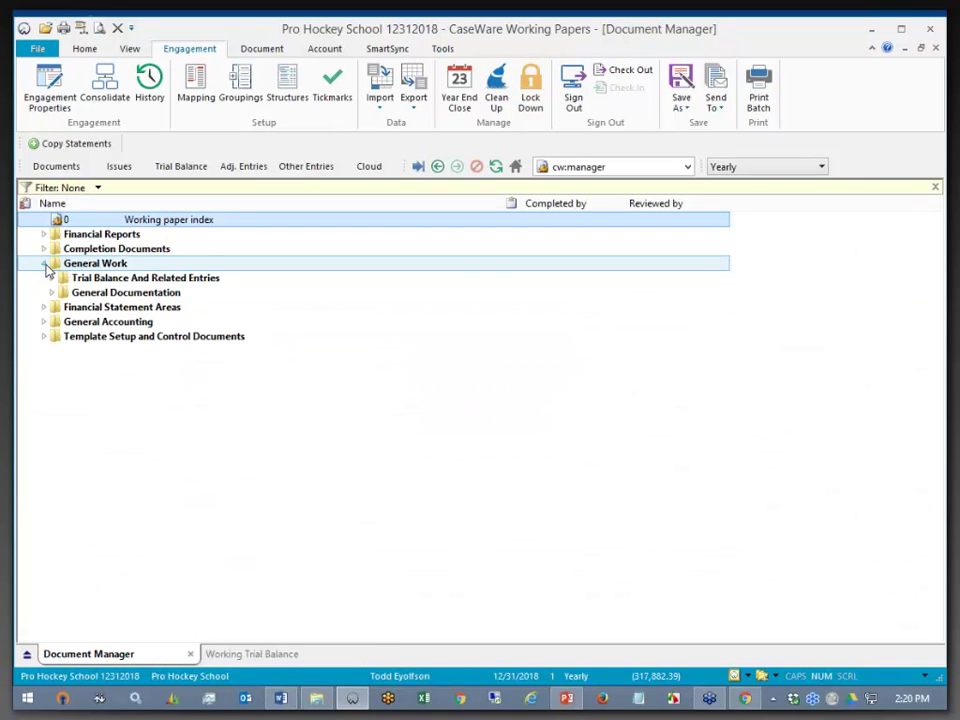
pyautogui.click(52, 277)
pyautogui.click(52, 278)
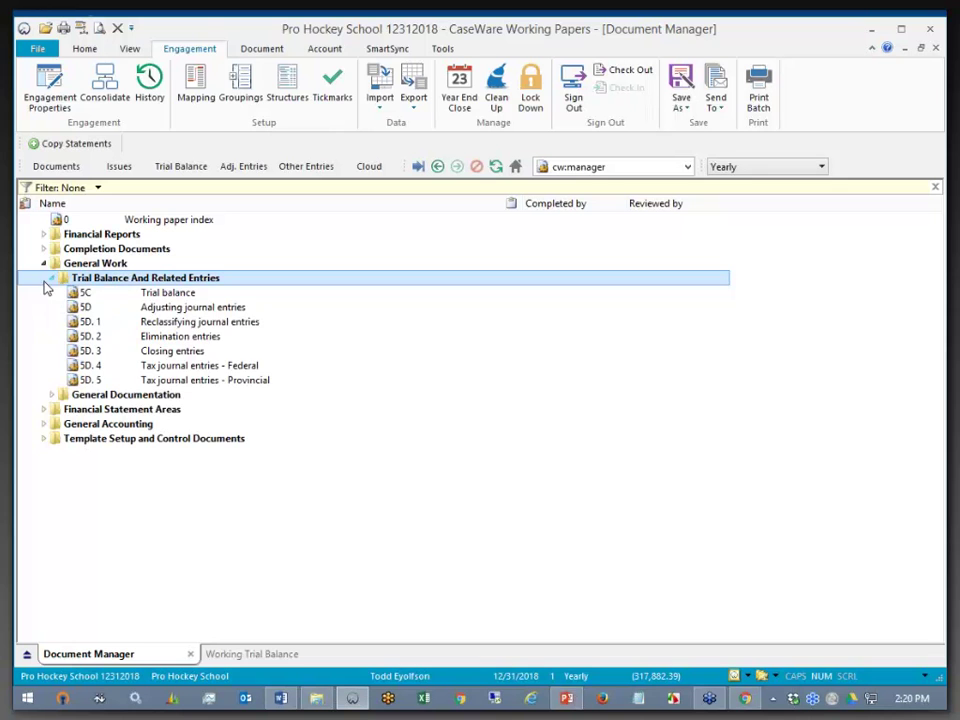
pyautogui.doubleClick(88, 291)
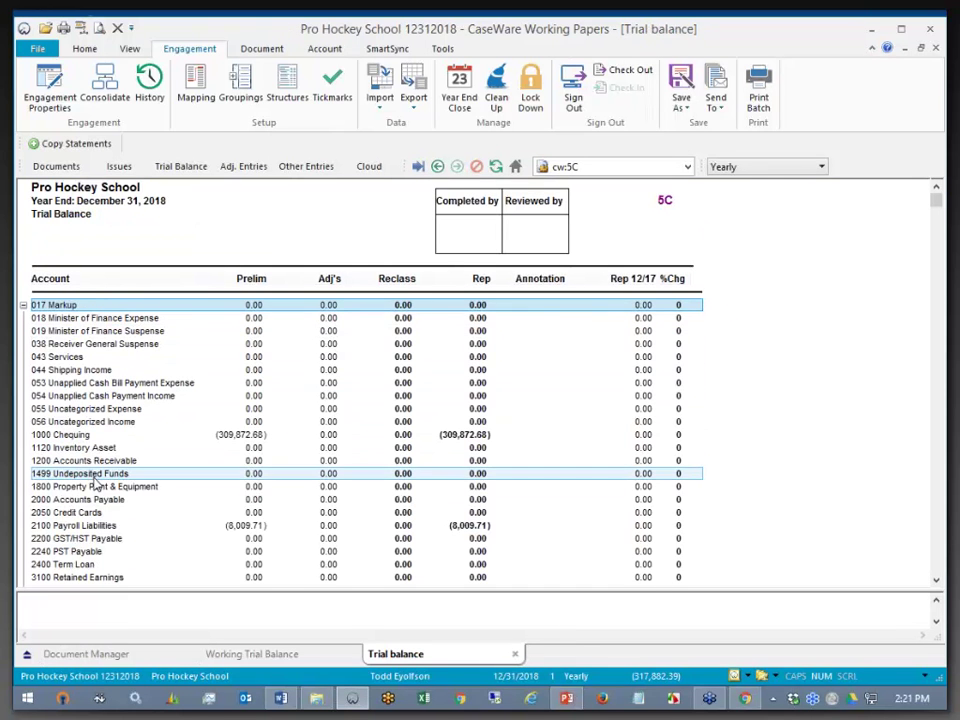
pyautogui.scroll(-6, 94, 475)
pyautogui.scroll(-3, 96, 487)
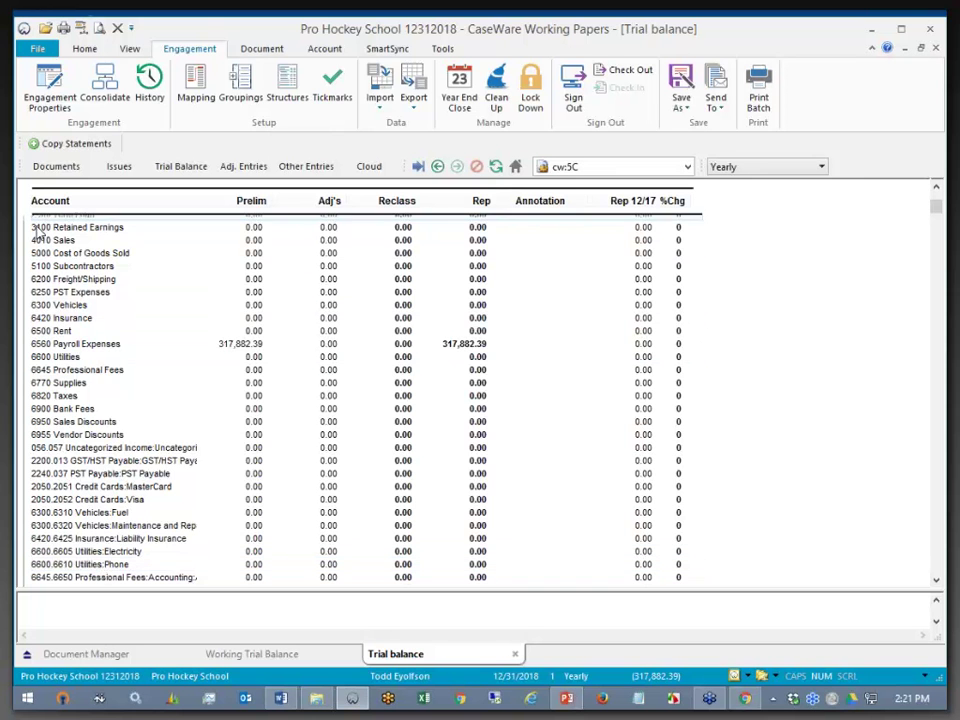
pyautogui.scroll(-15, 83, 300)
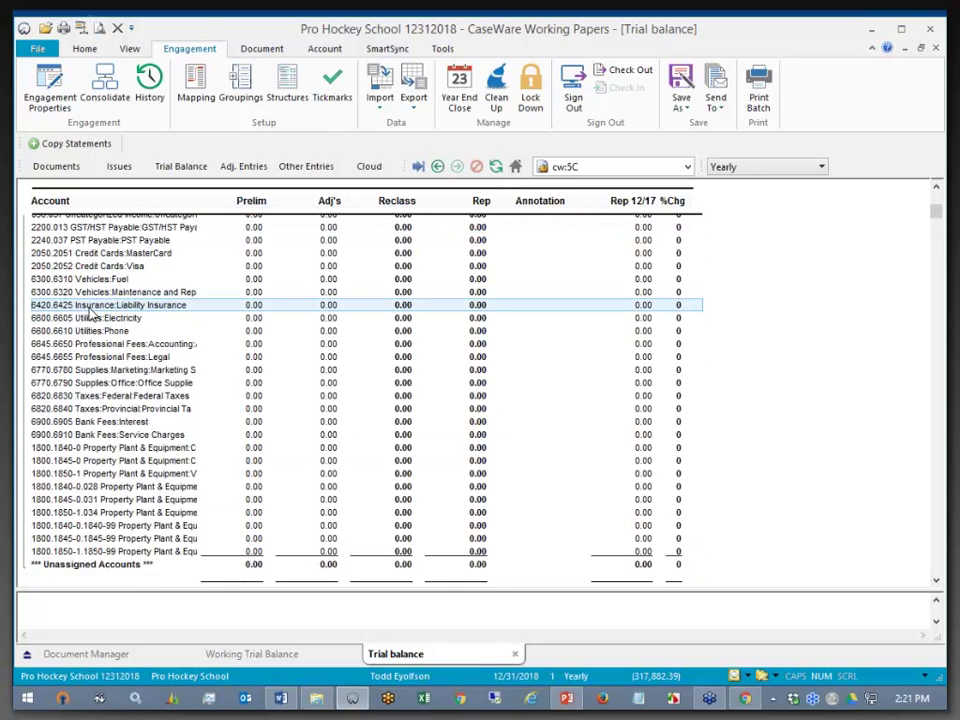
pyautogui.scroll(15, 97, 306)
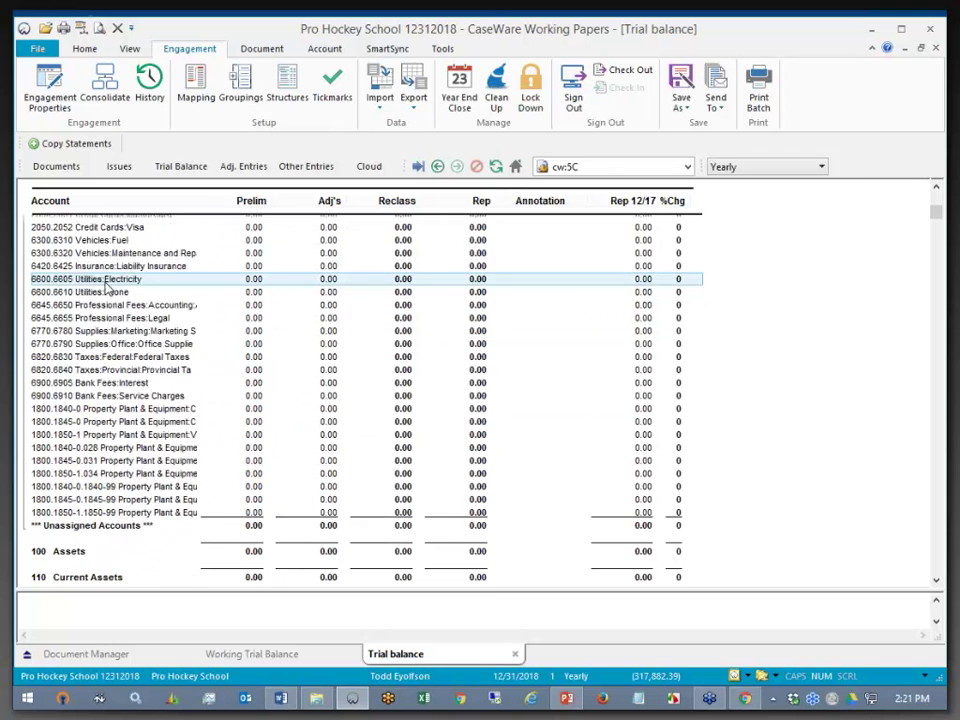
pyautogui.scroll(4, 108, 285)
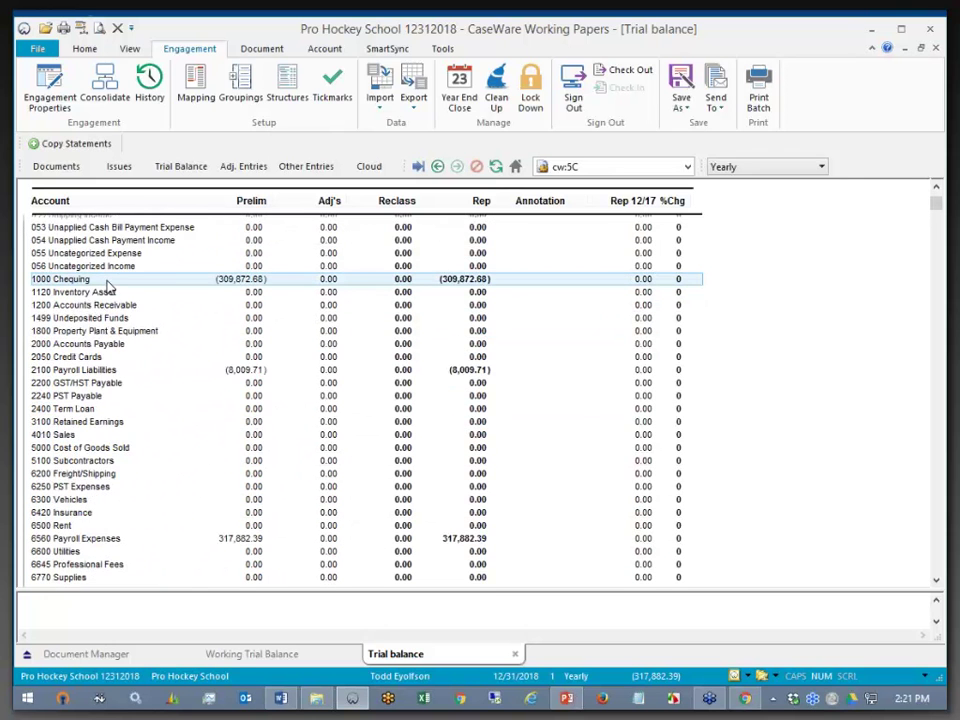
pyautogui.scroll(3, 108, 285)
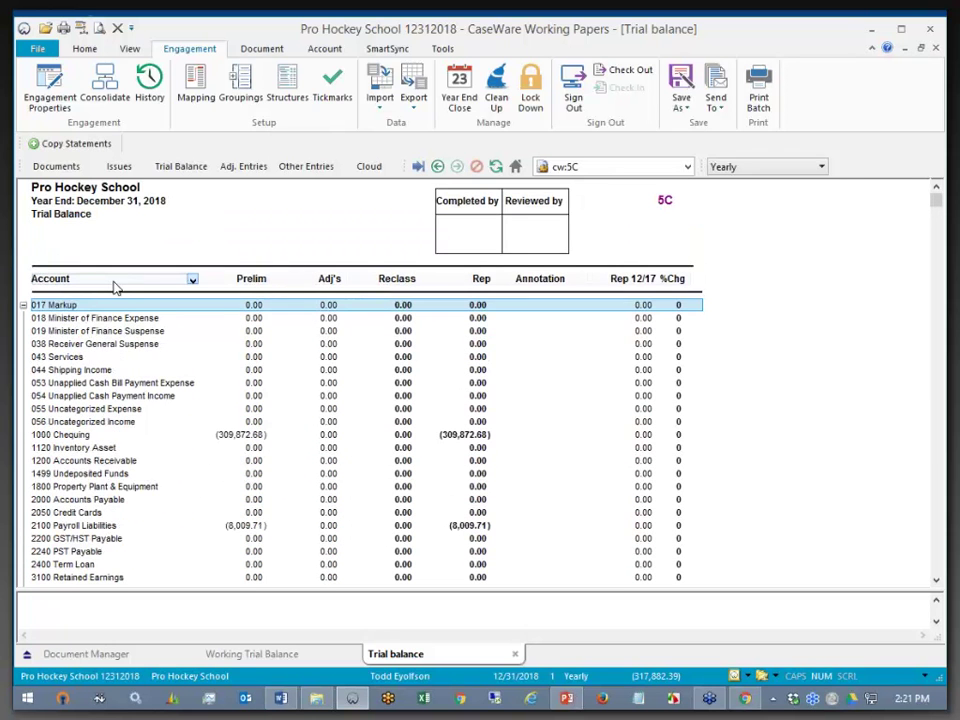